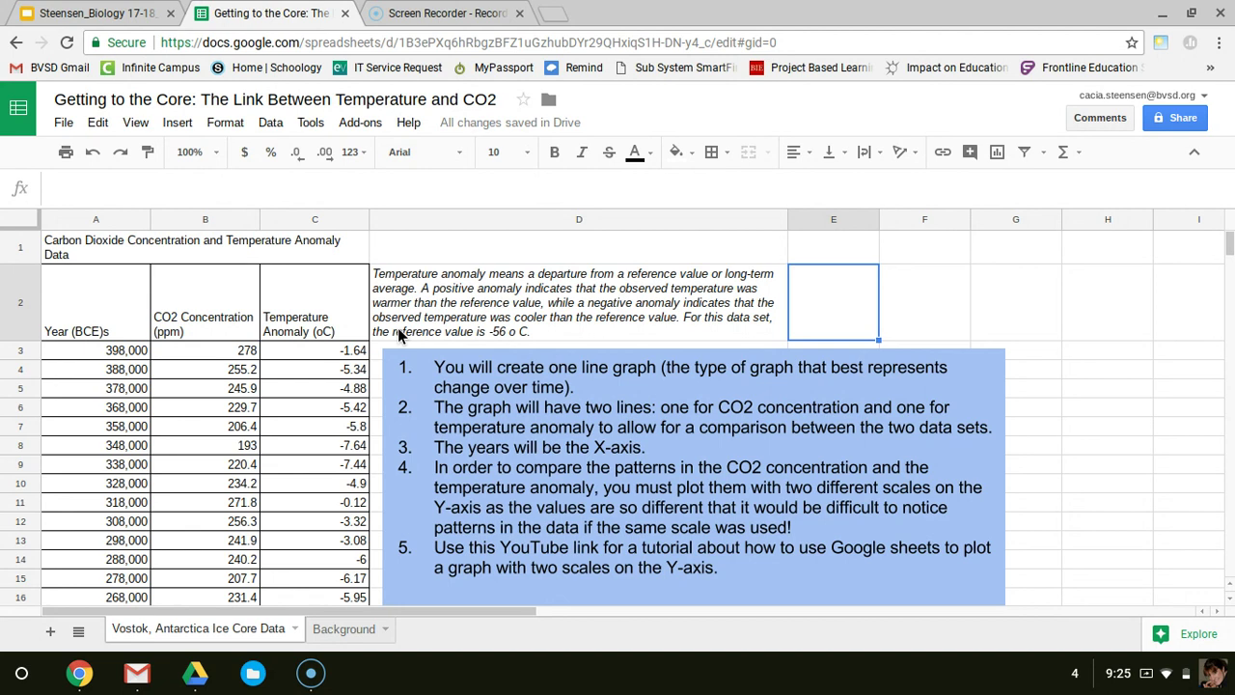
# Step: Insert a chart from the CO2 concentration and temperature anomaly columns, covering B2:C43 with their headers
pyautogui.click(240, 322)
pyautogui.scroll(-5, 306, 326)
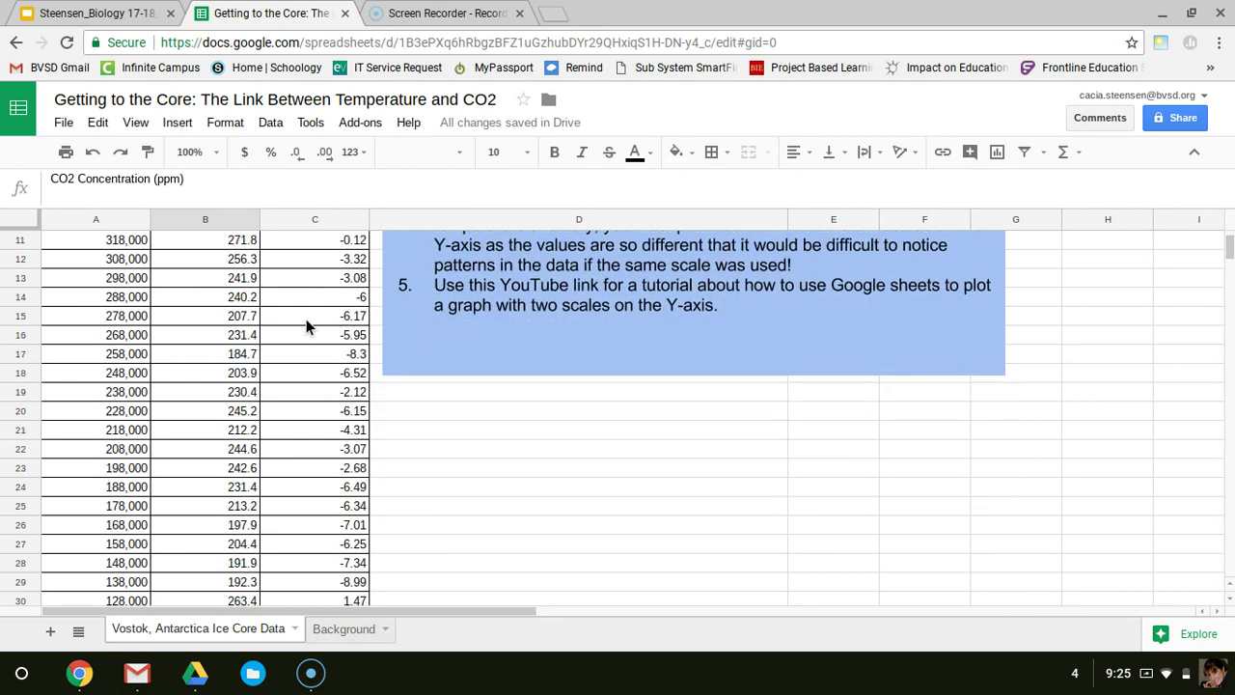
pyautogui.scroll(-6, 306, 326)
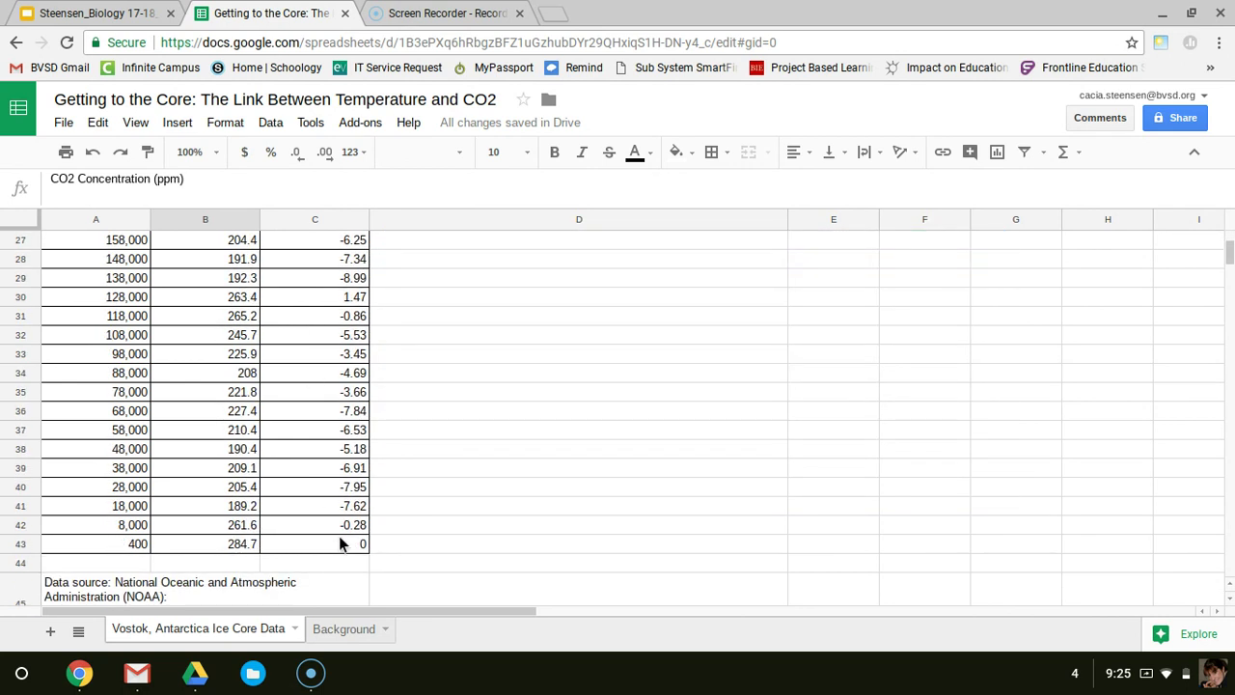
pyautogui.keyDown('shift'); pyautogui.click(340, 542); pyautogui.keyUp('shift')
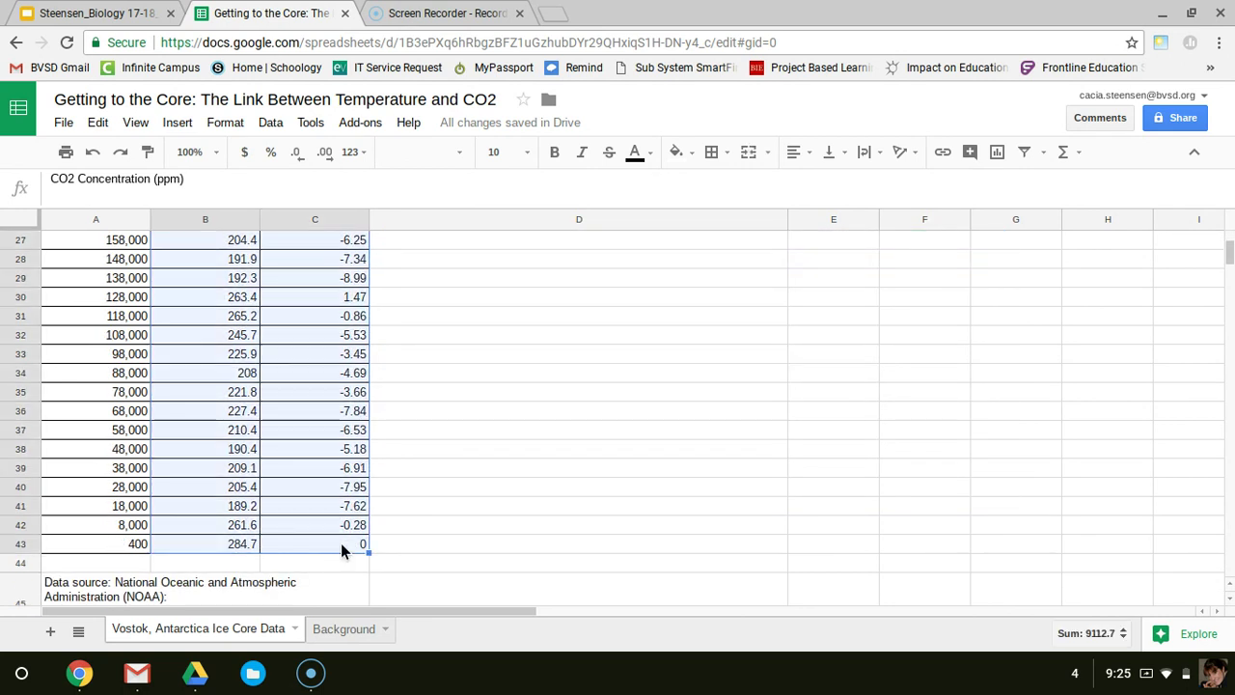
pyautogui.scroll(11, 515, 446)
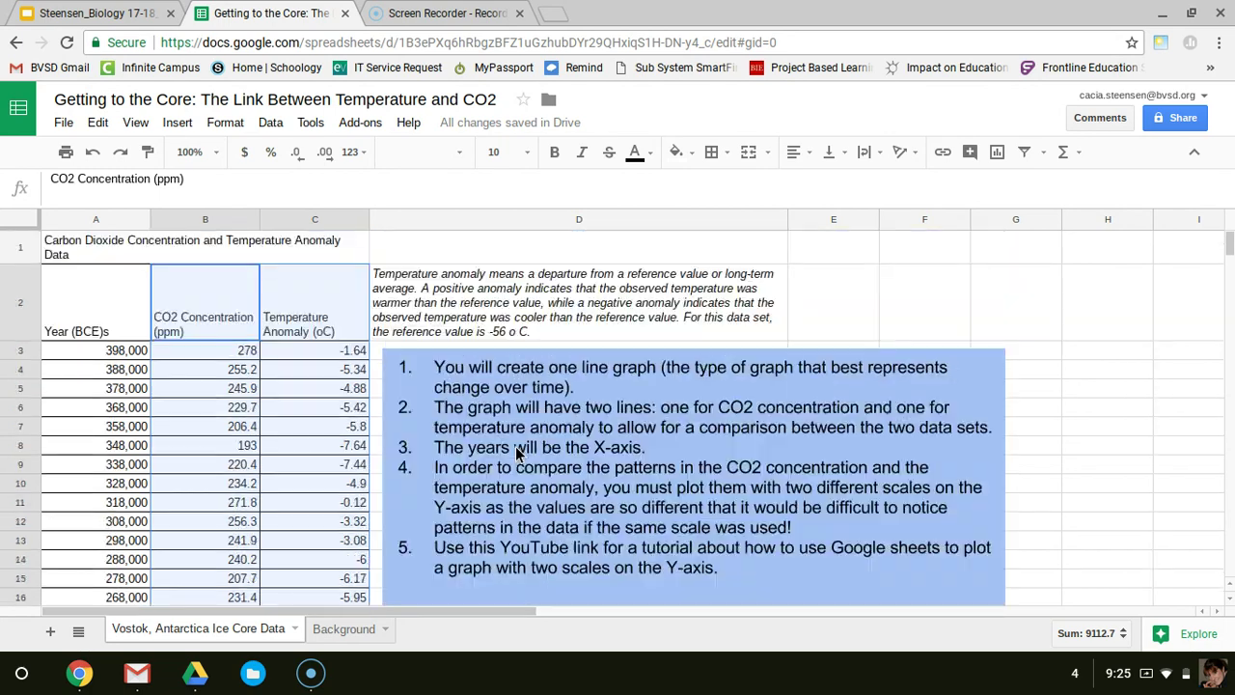
pyautogui.click(187, 129)
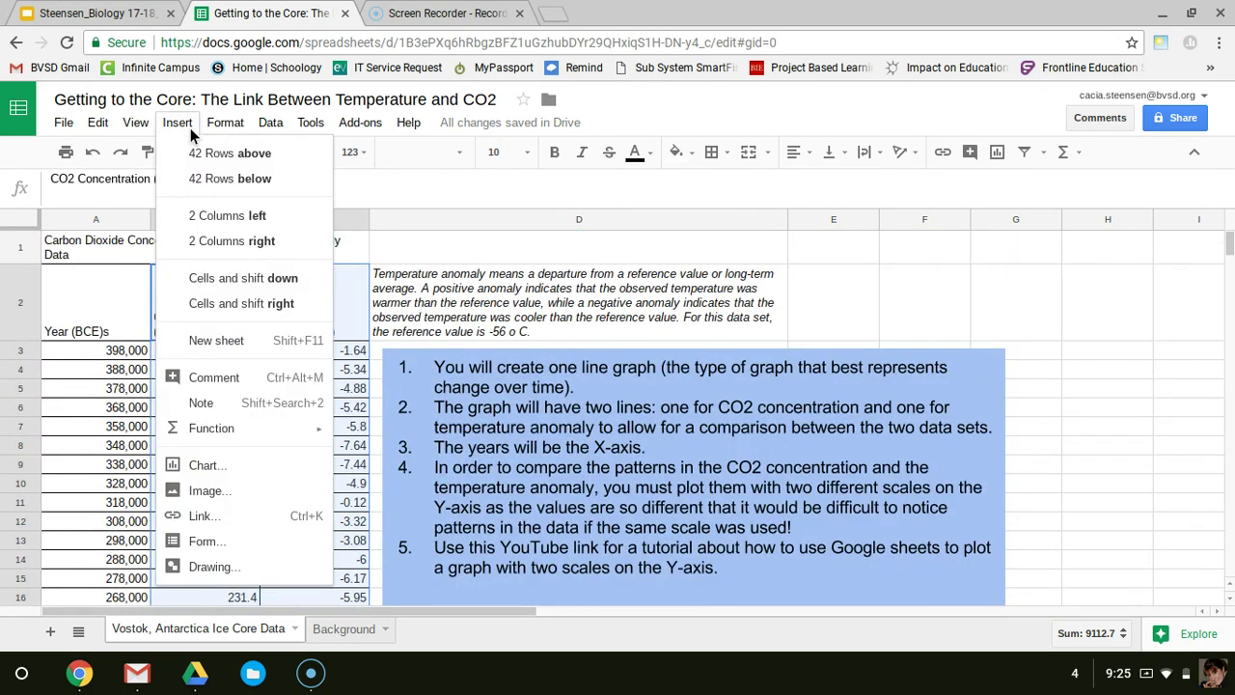
pyautogui.click(210, 464)
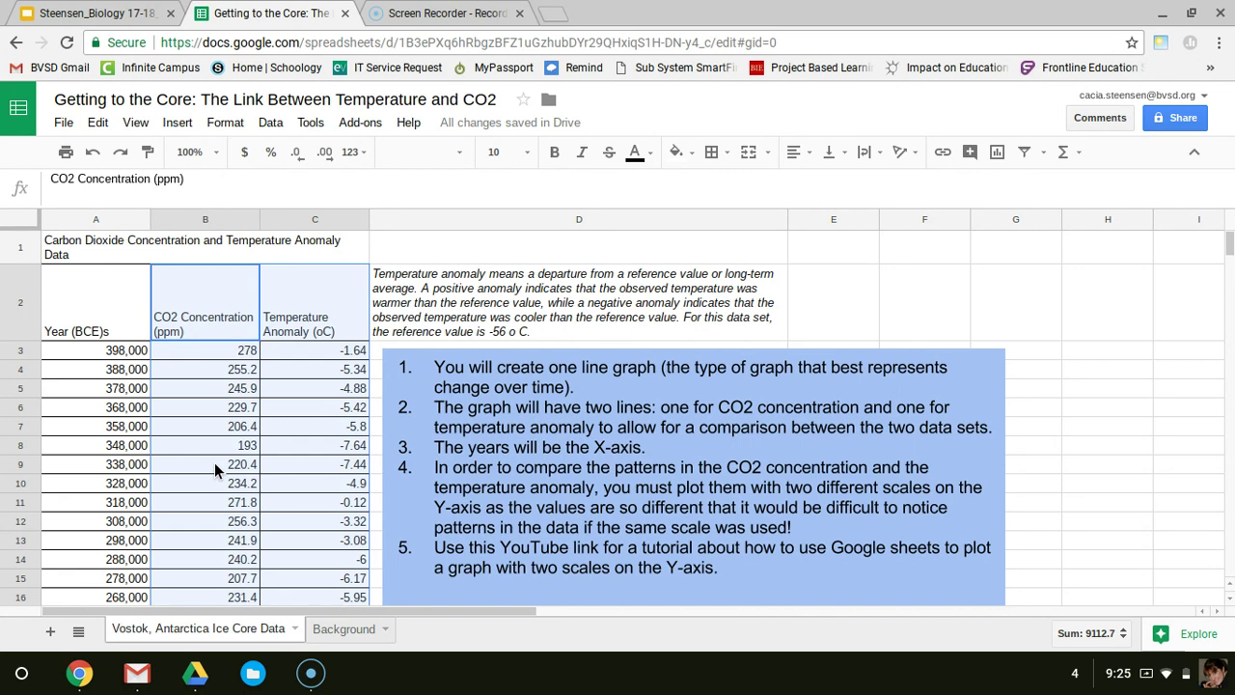
# Step: Place the chart beside the data table and change its type to a combo chart
pyautogui.moveTo(656, 409); pyautogui.dragTo(839, 412)
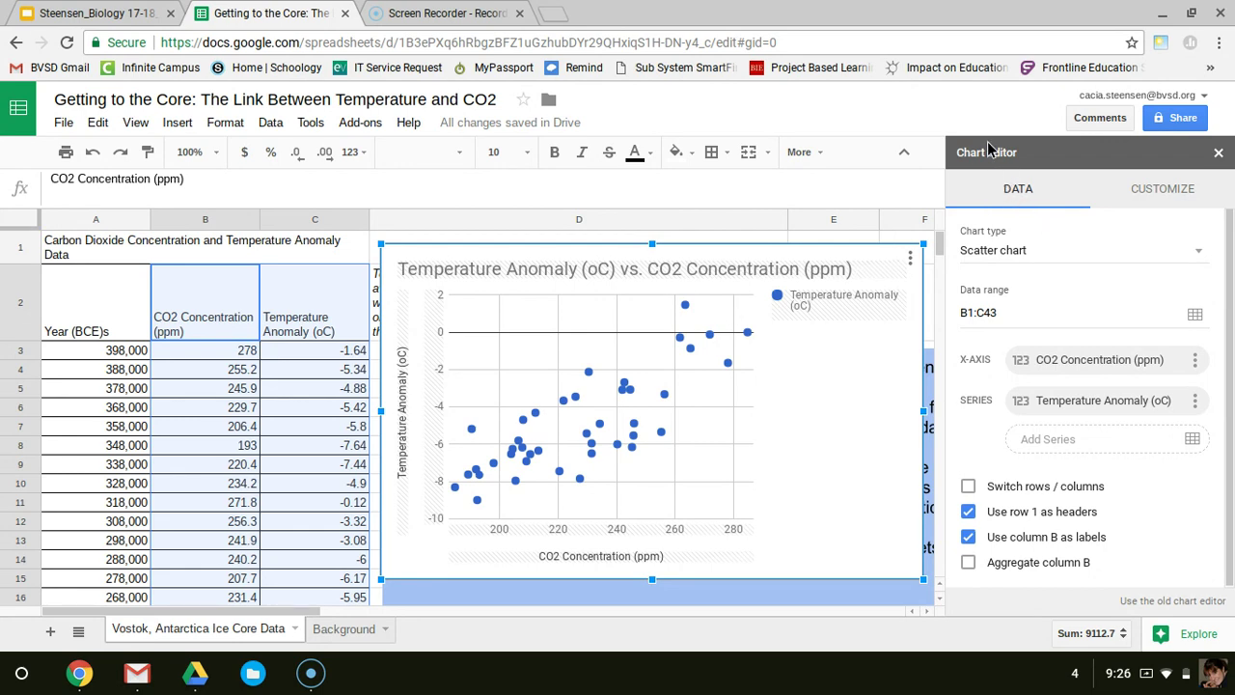
pyautogui.click(1009, 261)
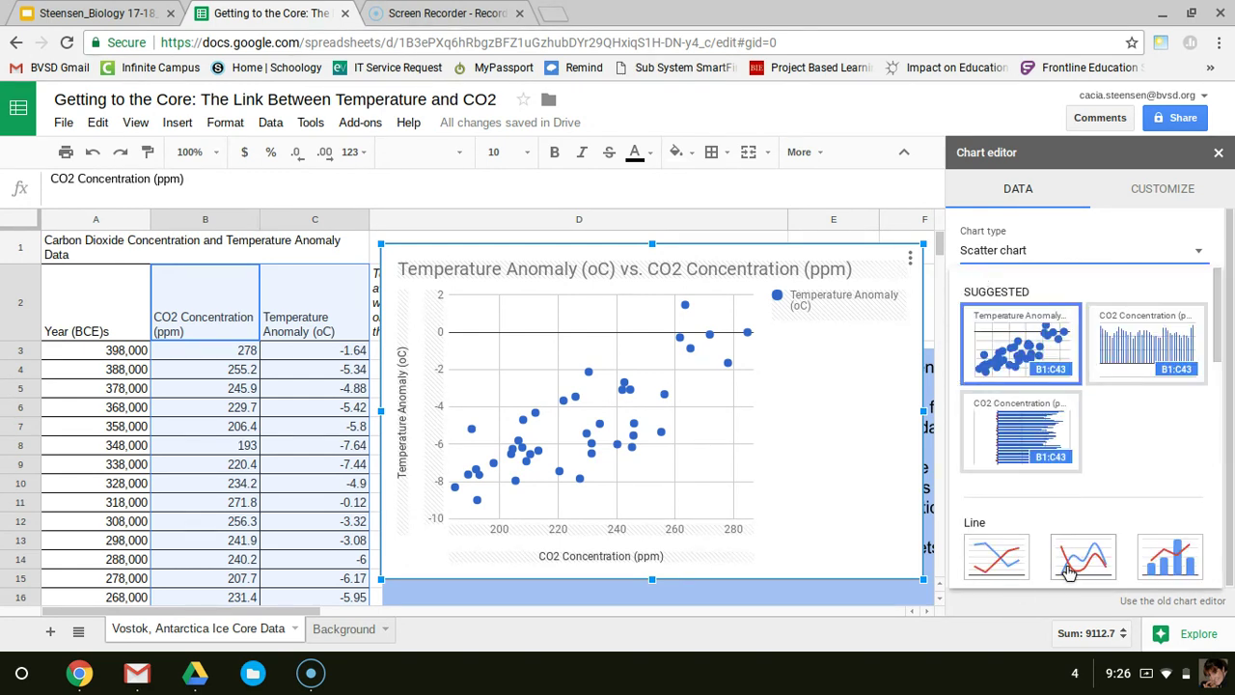
pyautogui.click(1162, 566)
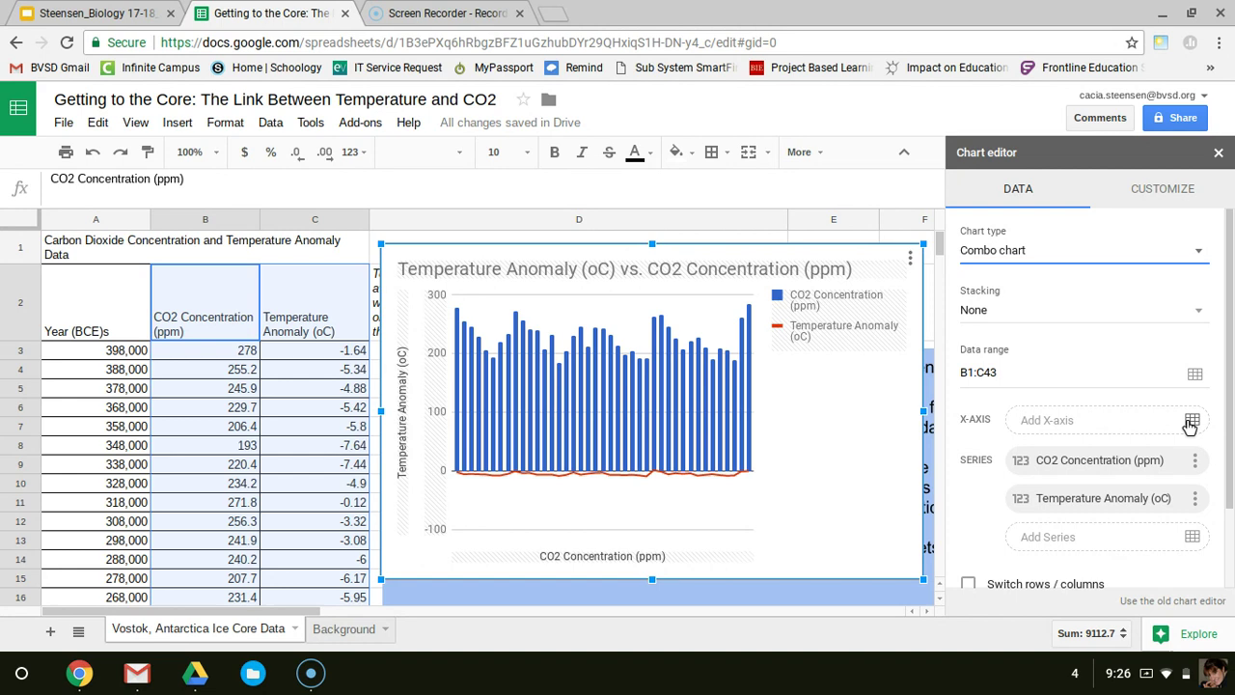
# Step: Add the Year (BCE) column, A2:A43, as the chart's X-axis data
pyautogui.click(1192, 421)
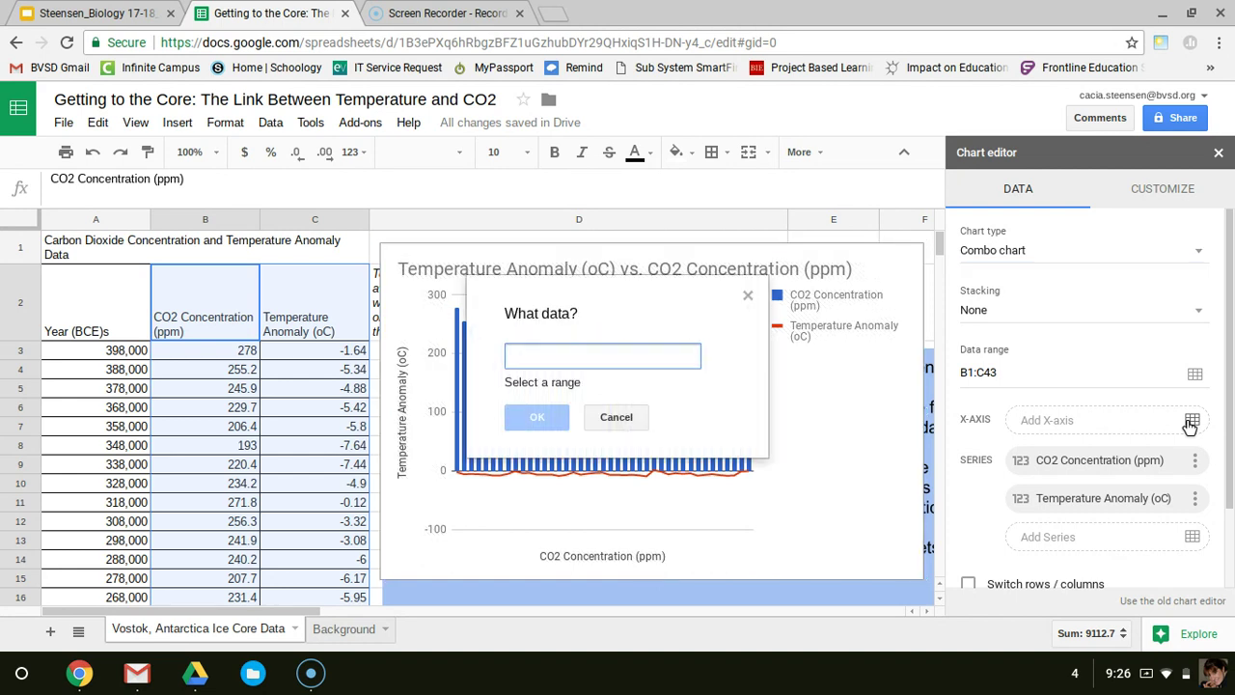
pyautogui.click(93, 319)
pyautogui.scroll(-5, 83, 405)
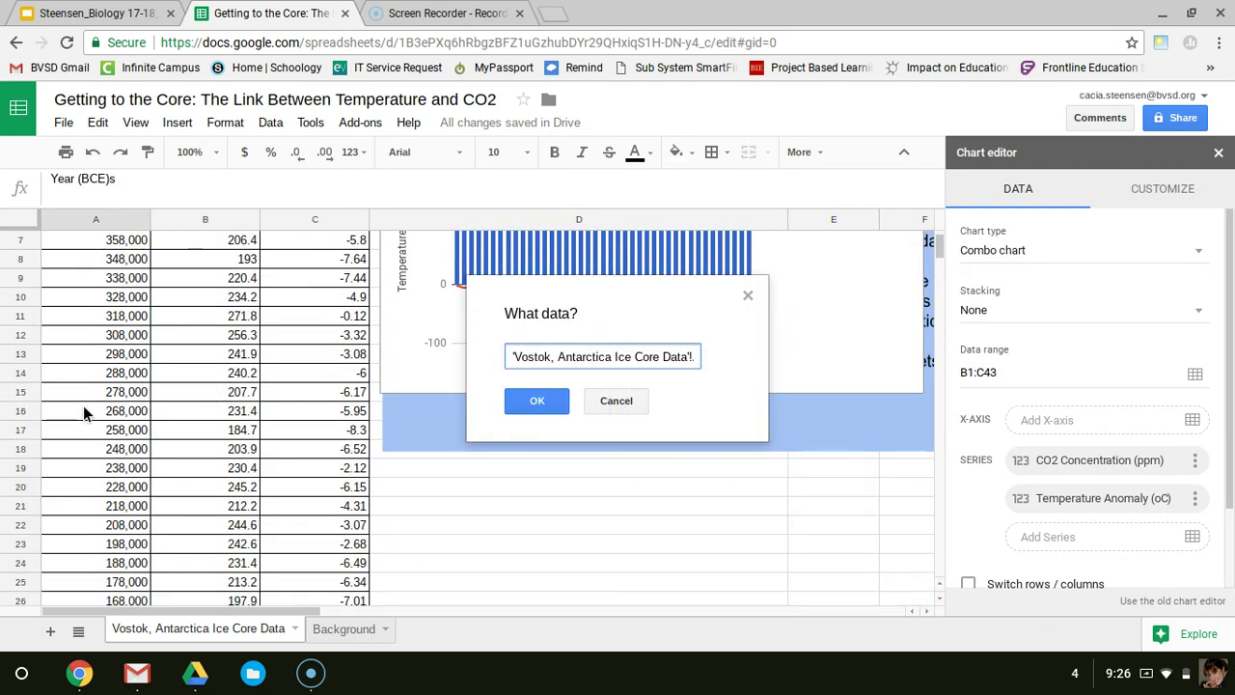
pyautogui.scroll(-5, 83, 411)
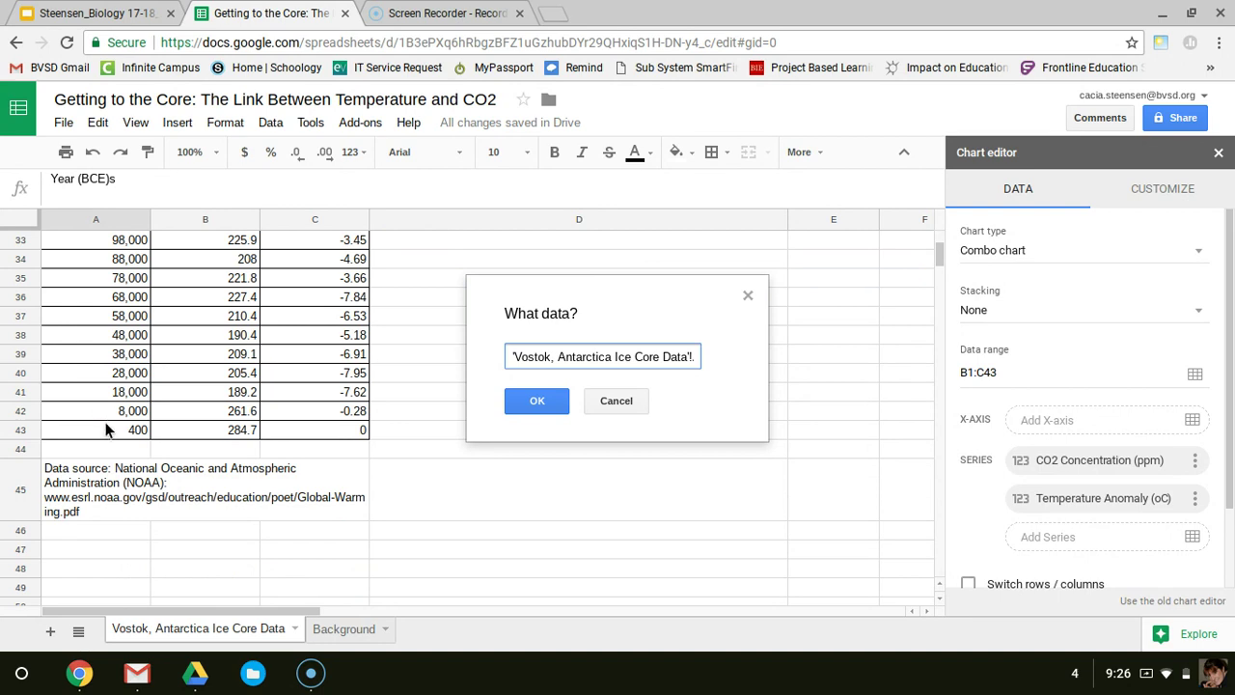
pyautogui.keyDown('shift'); pyautogui.click(106, 426); pyautogui.keyUp('shift')
pyautogui.click(526, 402)
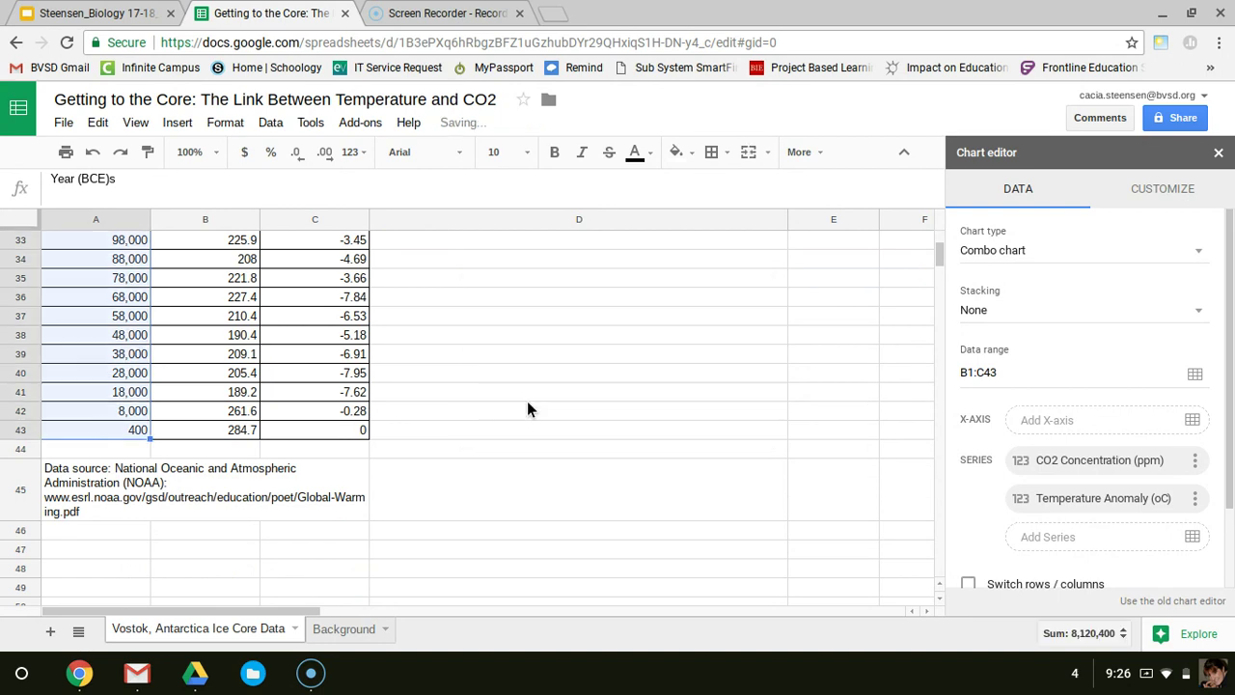
pyautogui.scroll(10, 535, 394)
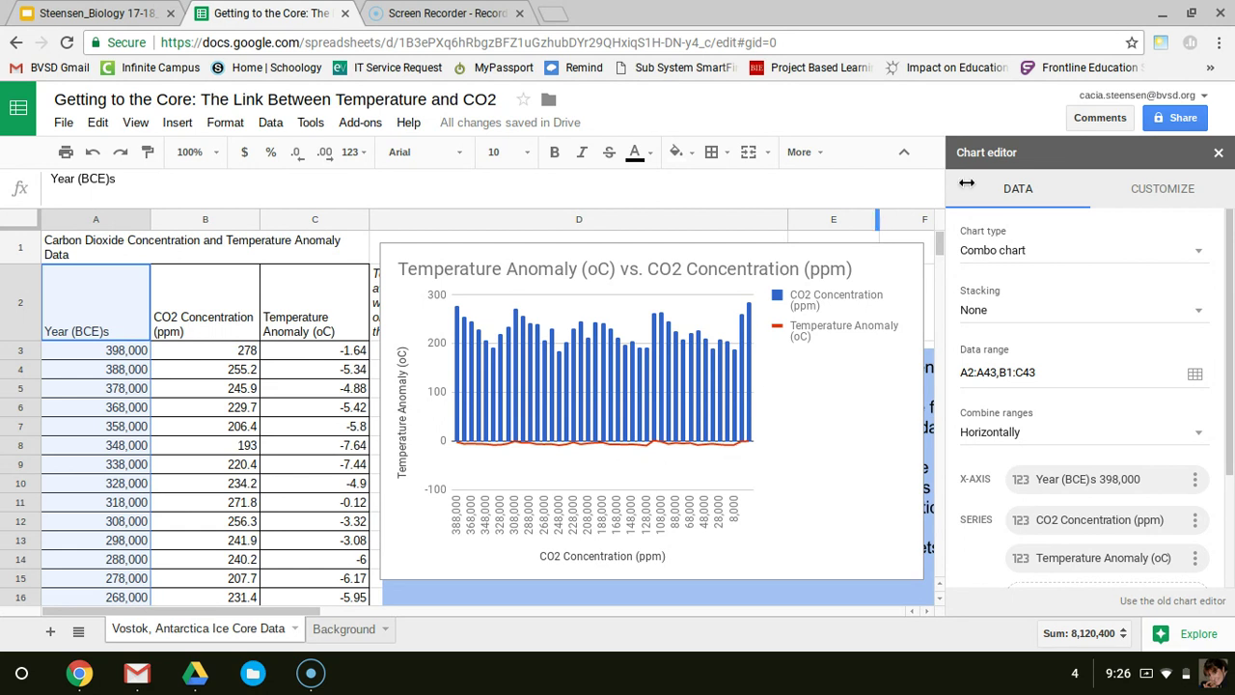
# Step: Customize the CO2 Concentration (ppm) series so that it is plotted as a line
pyautogui.click(1188, 198)
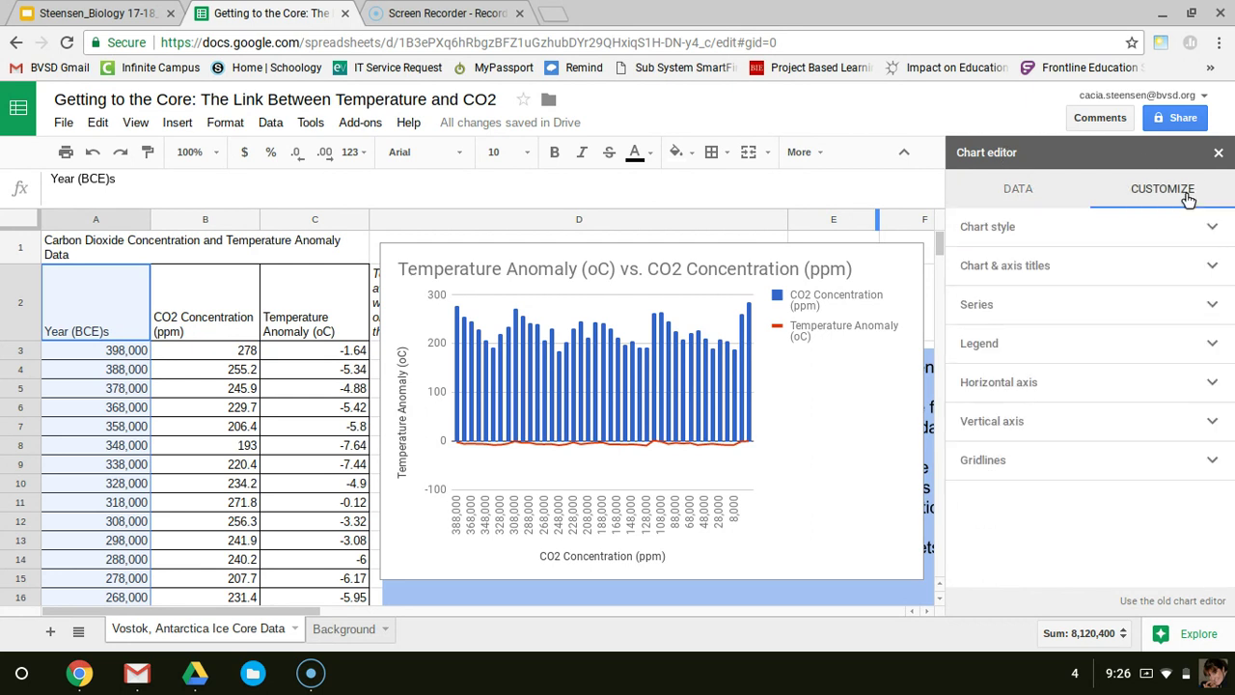
pyautogui.click(997, 317)
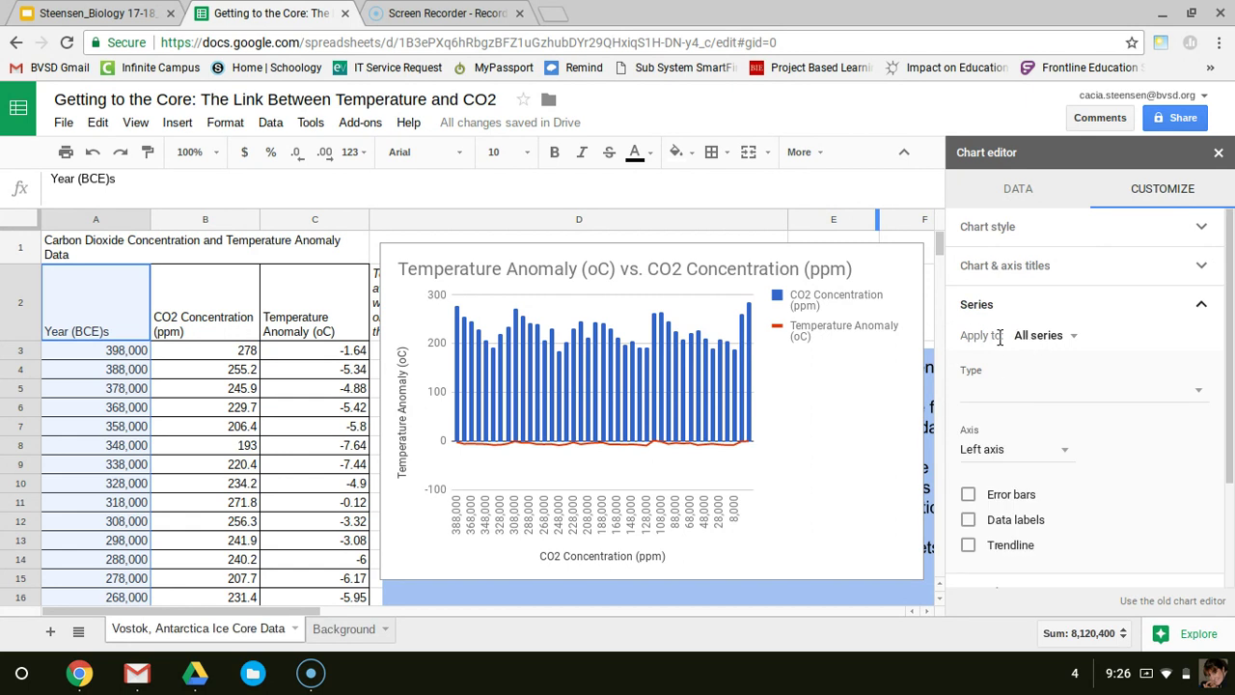
pyautogui.click(1038, 337)
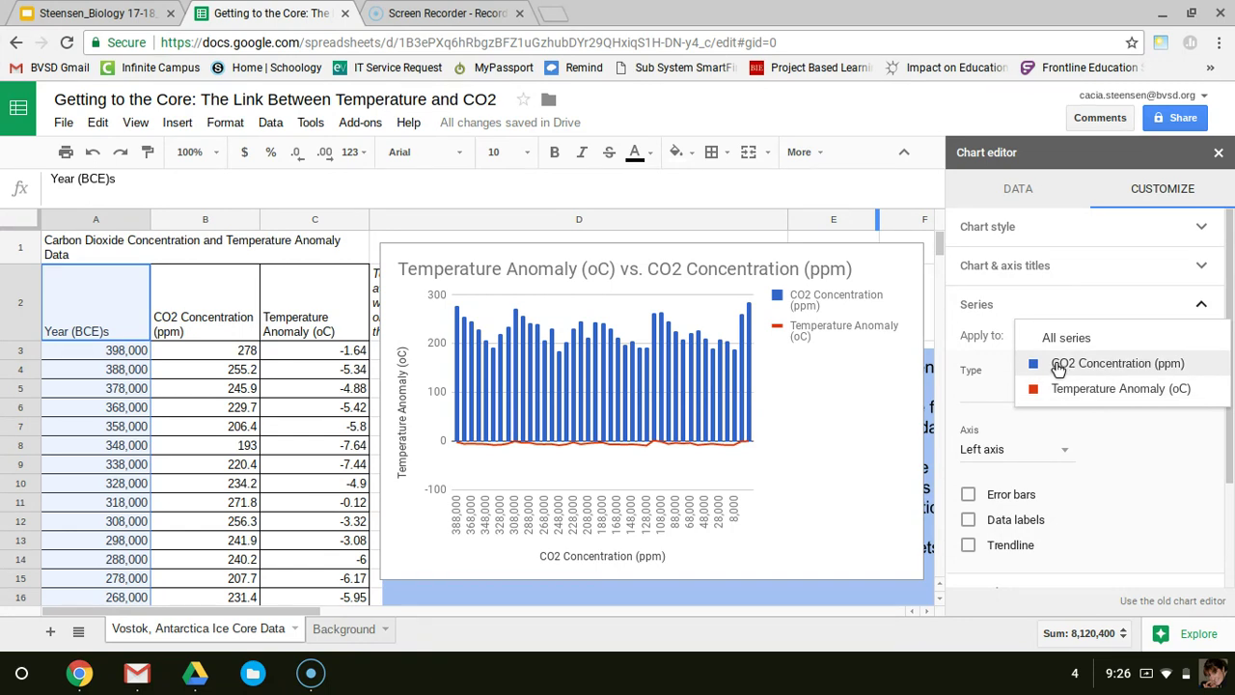
pyautogui.click(1059, 367)
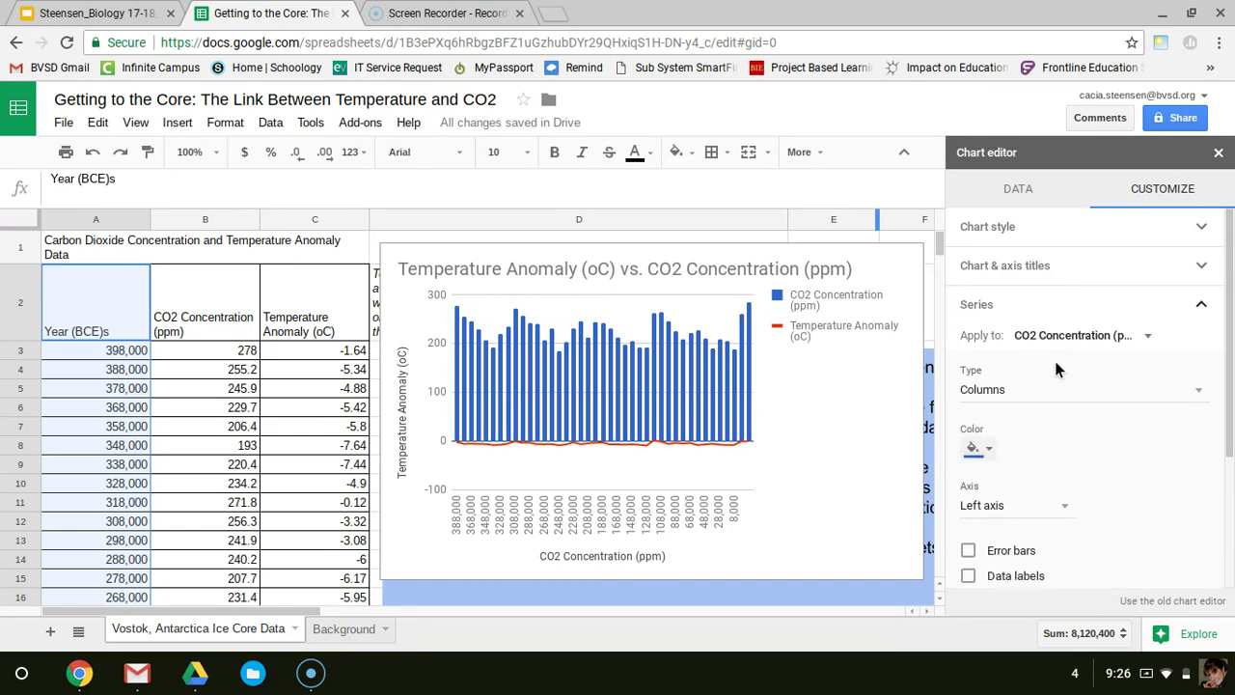
pyautogui.click(985, 400)
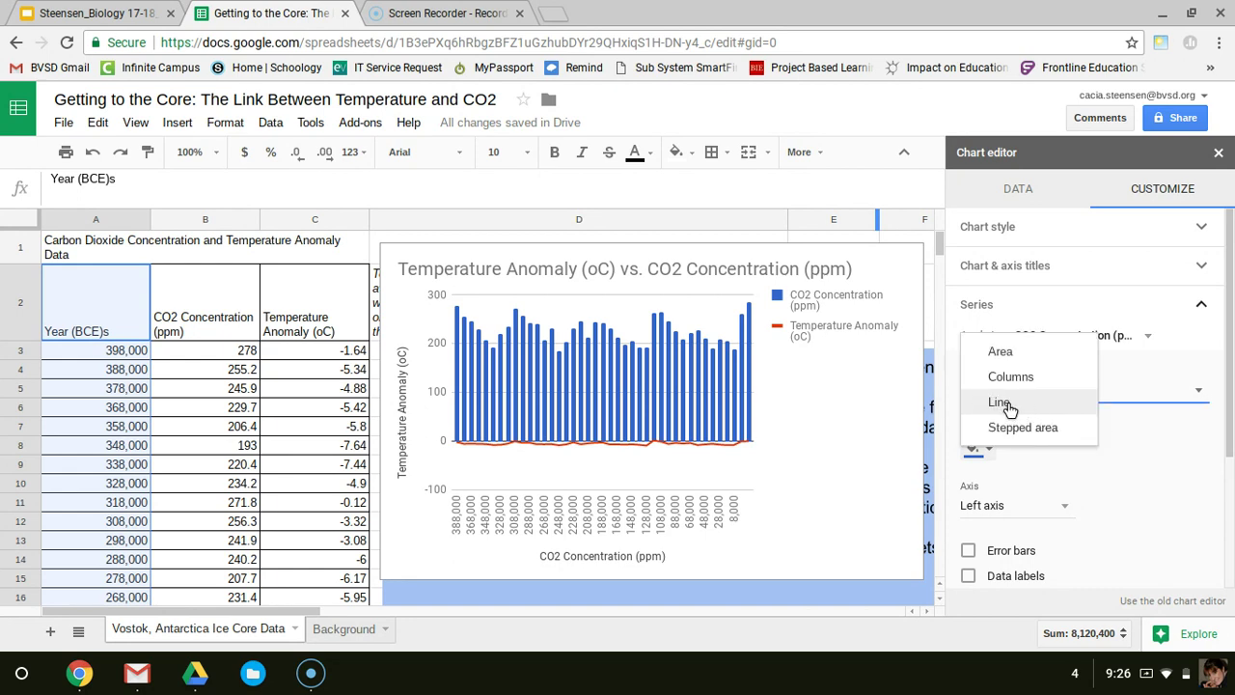
pyautogui.click(1009, 405)
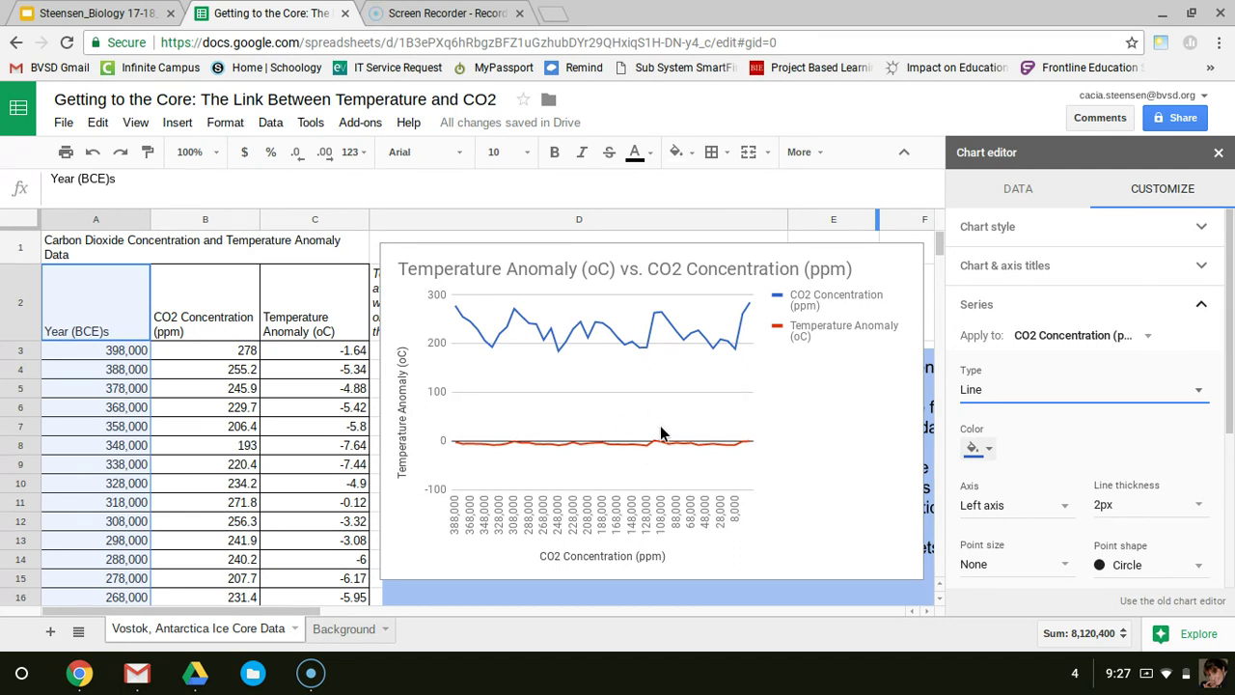
# Step: Assign the Temperature Anomaly (oC) series to the right axis
pyautogui.click(1111, 338)
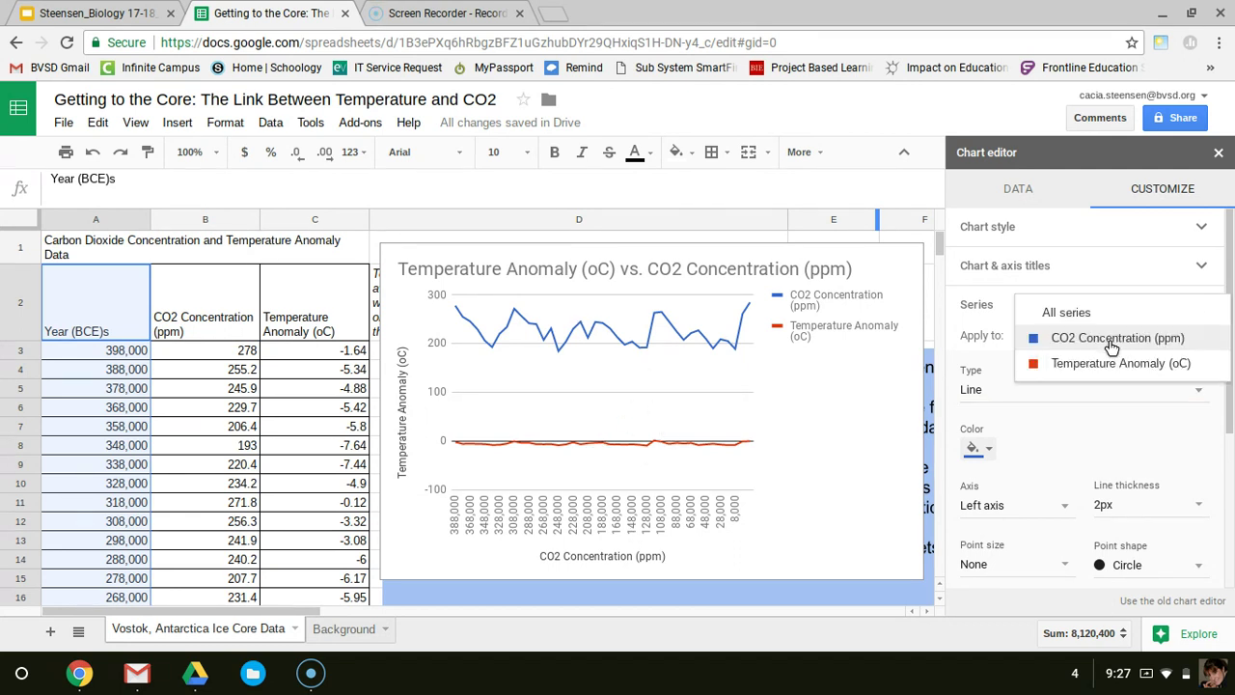
pyautogui.click(1114, 366)
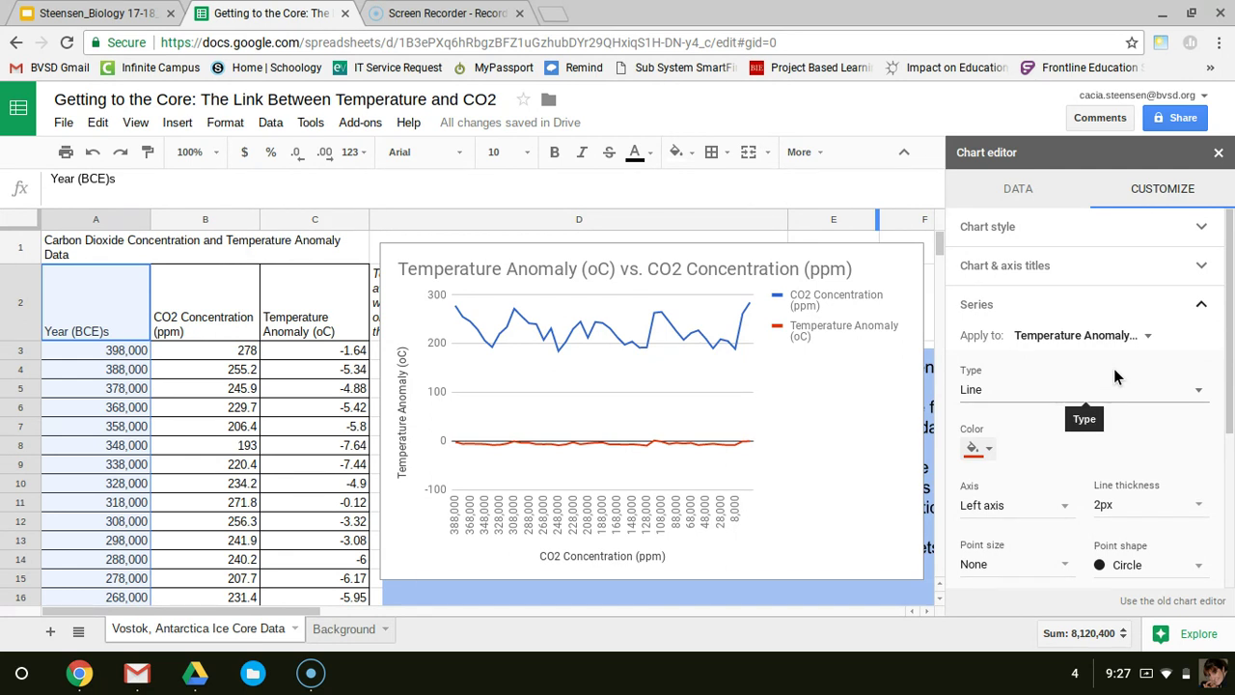
pyautogui.click(987, 510)
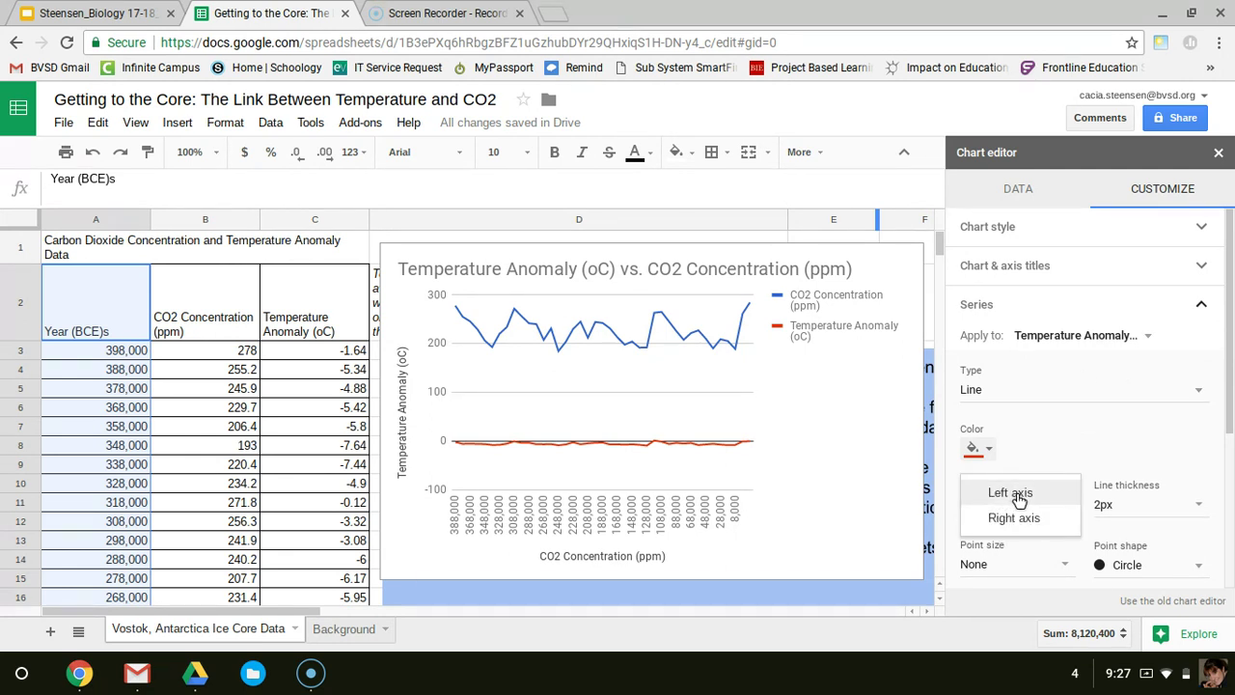
pyautogui.click(1022, 518)
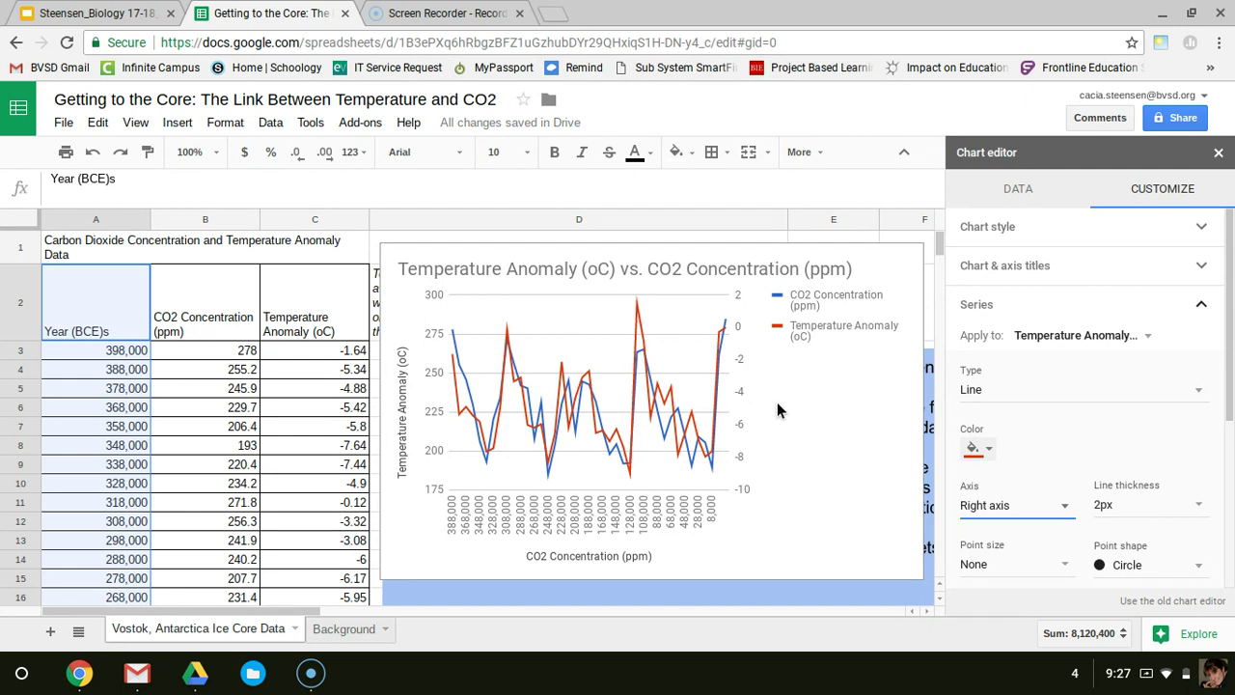
# Step: Change the chart title to "Temperature Anomaly and CO2 Concentration Over Time"
pyautogui.click(743, 270)
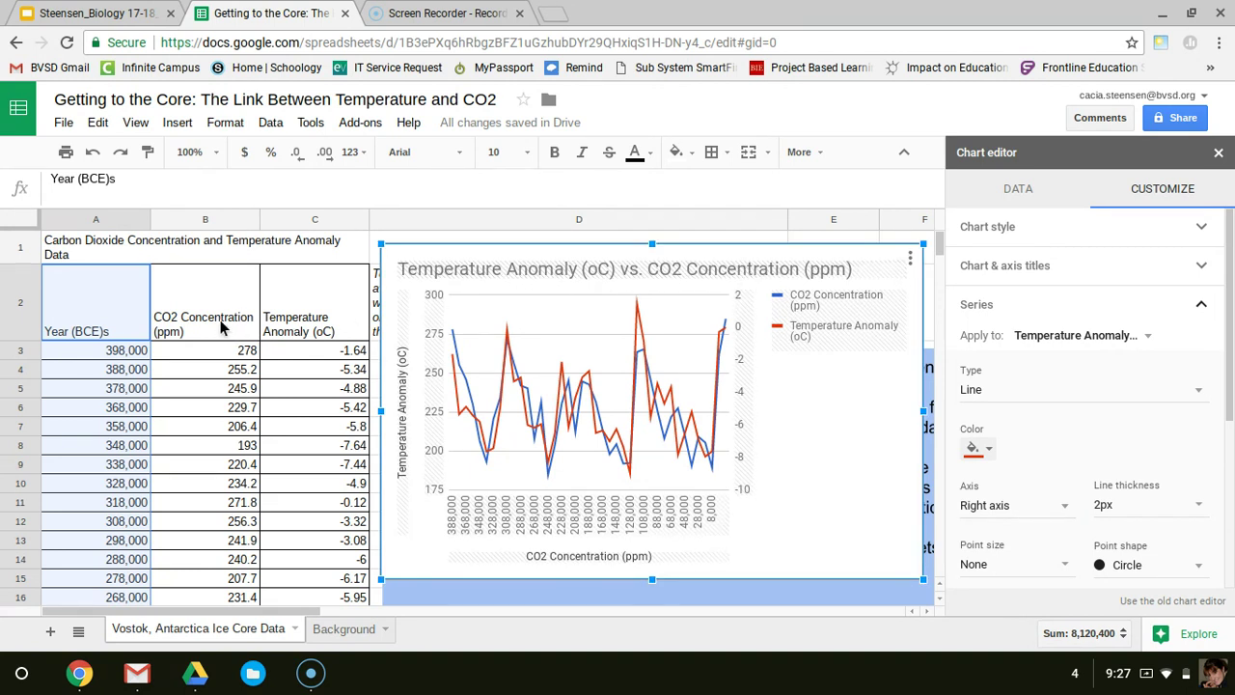
pyautogui.moveTo(637, 305)
pyautogui.click(598, 270)
pyautogui.click(591, 266)
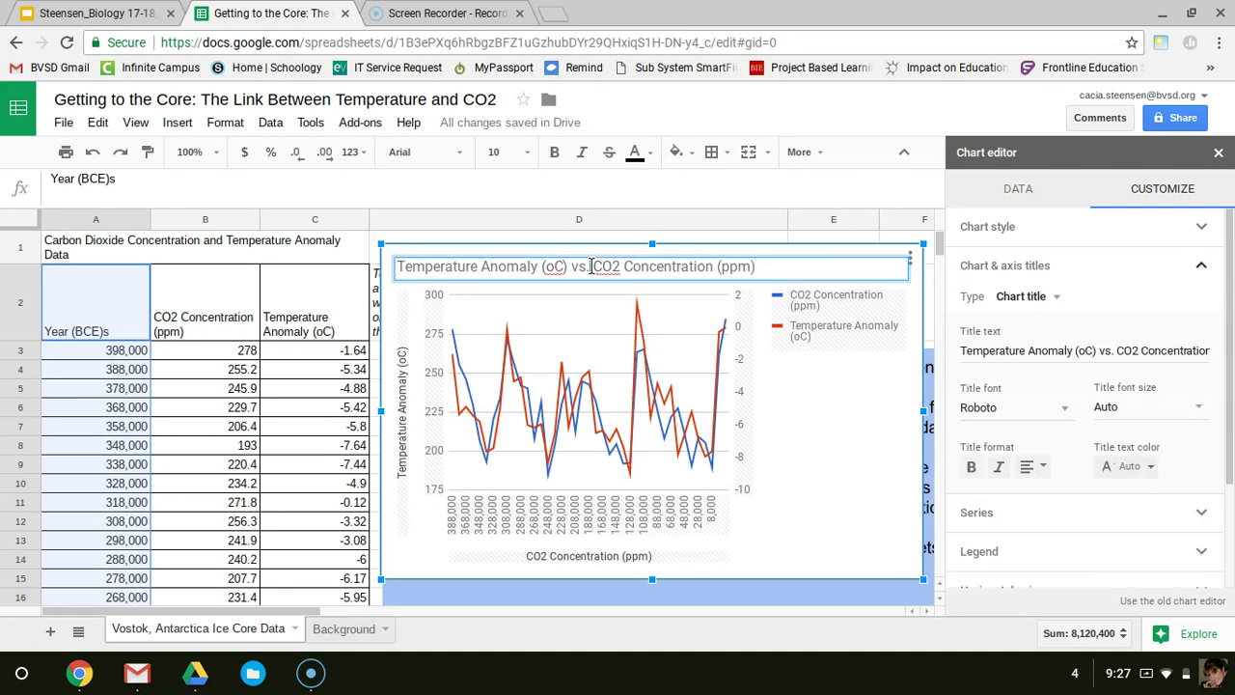
pyautogui.press('BackSpace')
pyautogui.press('BackSpace')
pyautogui.press('BackSpace')
pyautogui.press('BackSpace')
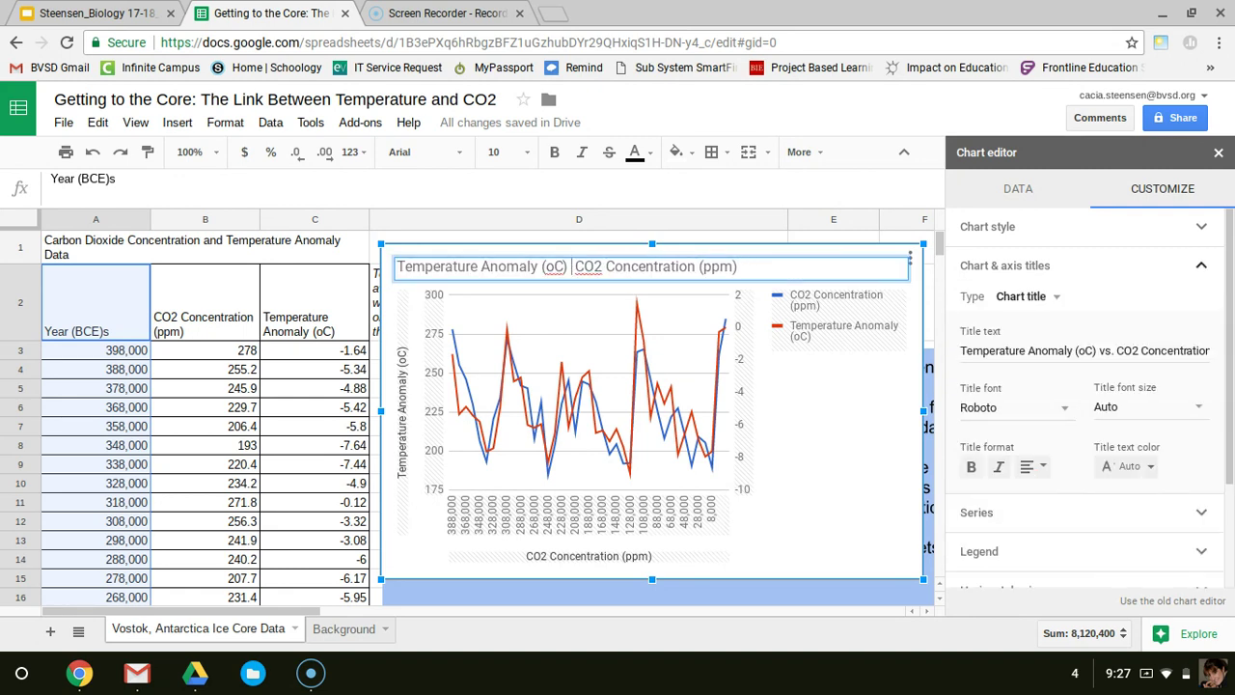
pyautogui.press('Left')
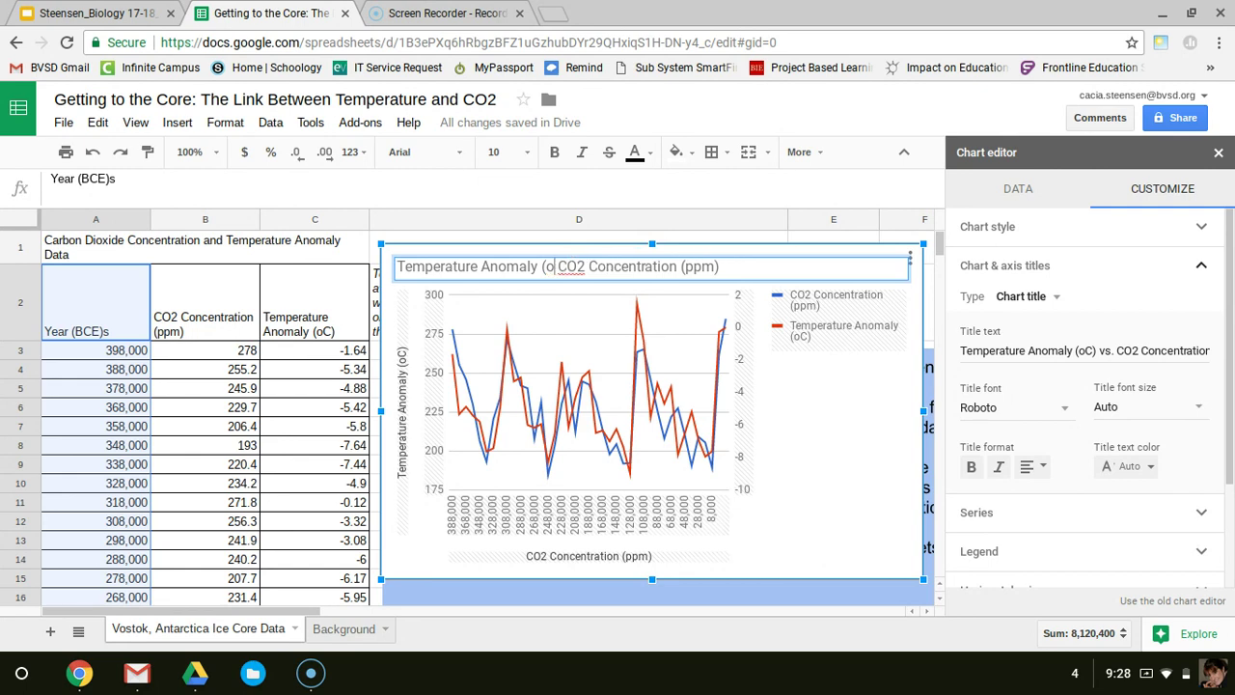
pyautogui.press('BackSpace')
pyautogui.press('BackSpace')
pyautogui.press('BackSpace')
pyautogui.press('BackSpace')
pyautogui.write('and')
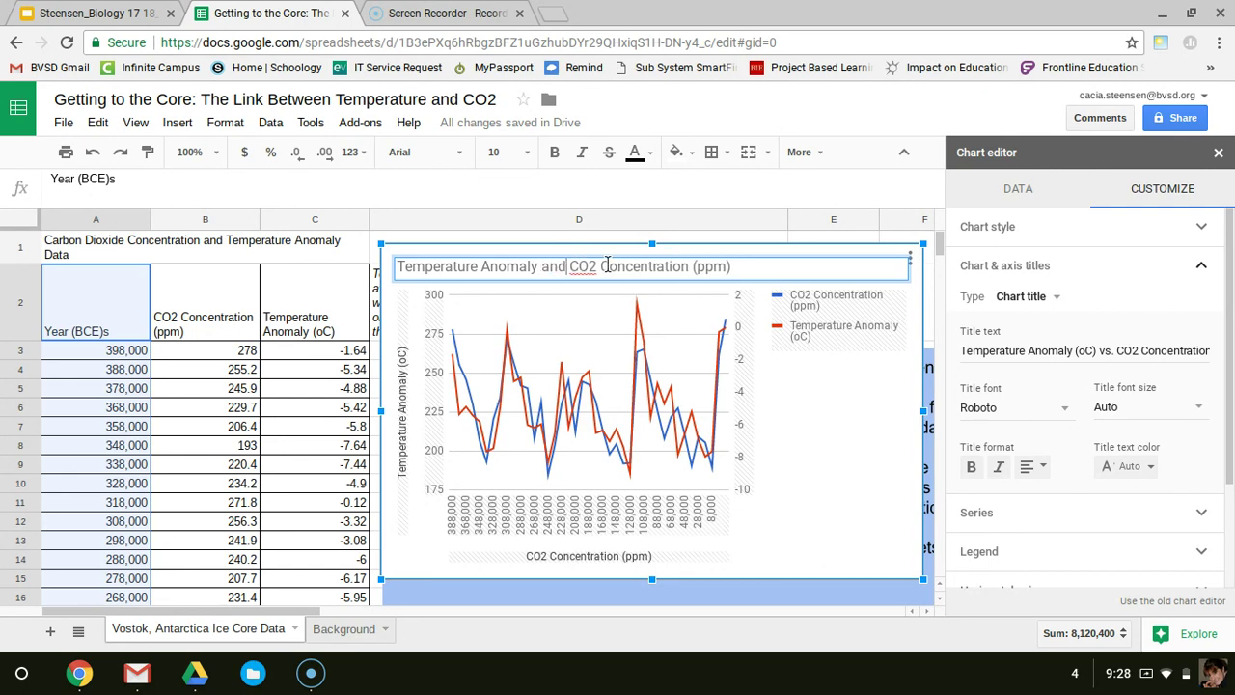
pyautogui.press('End')
pyautogui.press('BackSpace')
pyautogui.press('BackSpace')
pyautogui.press('BackSpace')
pyautogui.press('BackSpace')
pyautogui.press('BackSpace')
pyautogui.write('Over Time')
pyautogui.press('Return')
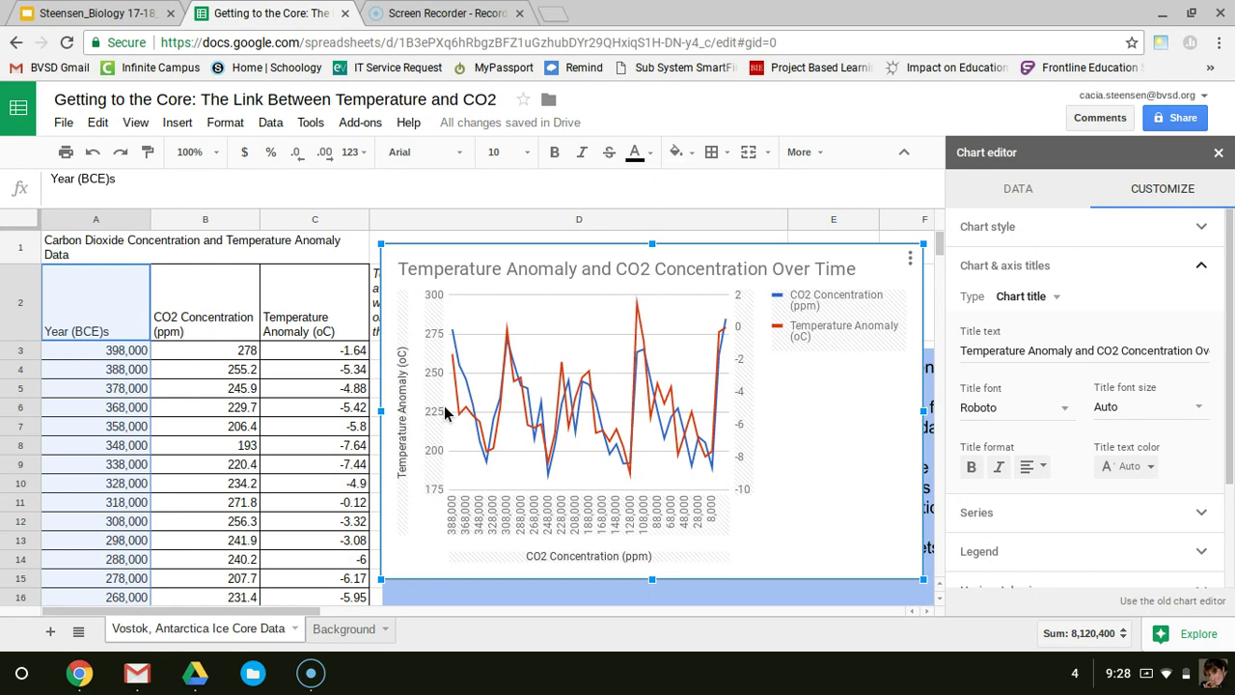
# Step: Change the left vertical axis title to "Carbon Dioxide Concentration (ppm)", correcting the misspelled word with the suggested spelling
pyautogui.click(403, 400)
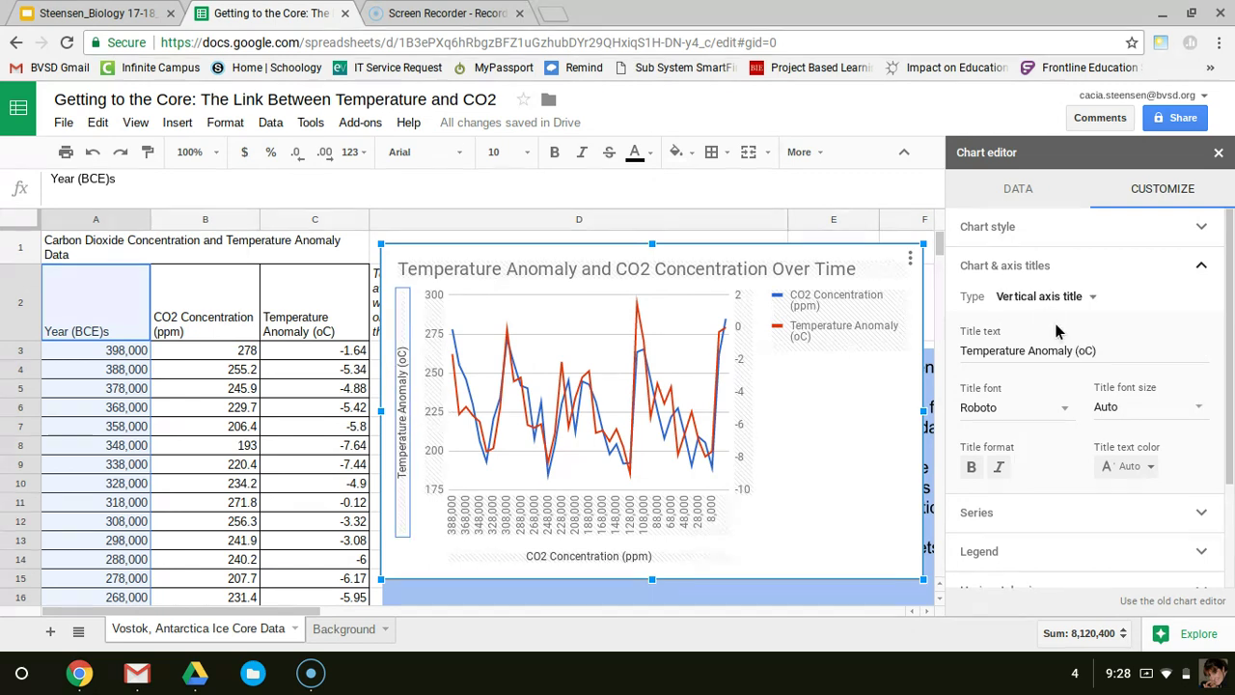
pyautogui.moveTo(1110, 349); pyautogui.dragTo(960, 359)
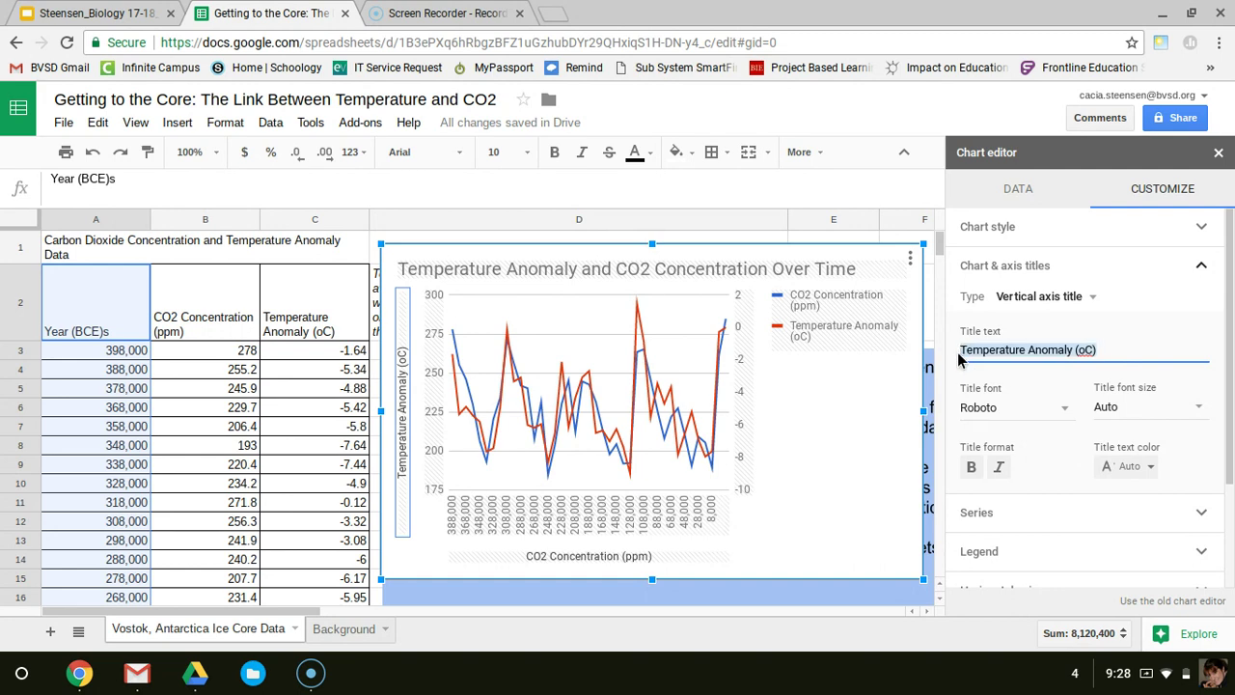
pyautogui.write('Carbon')
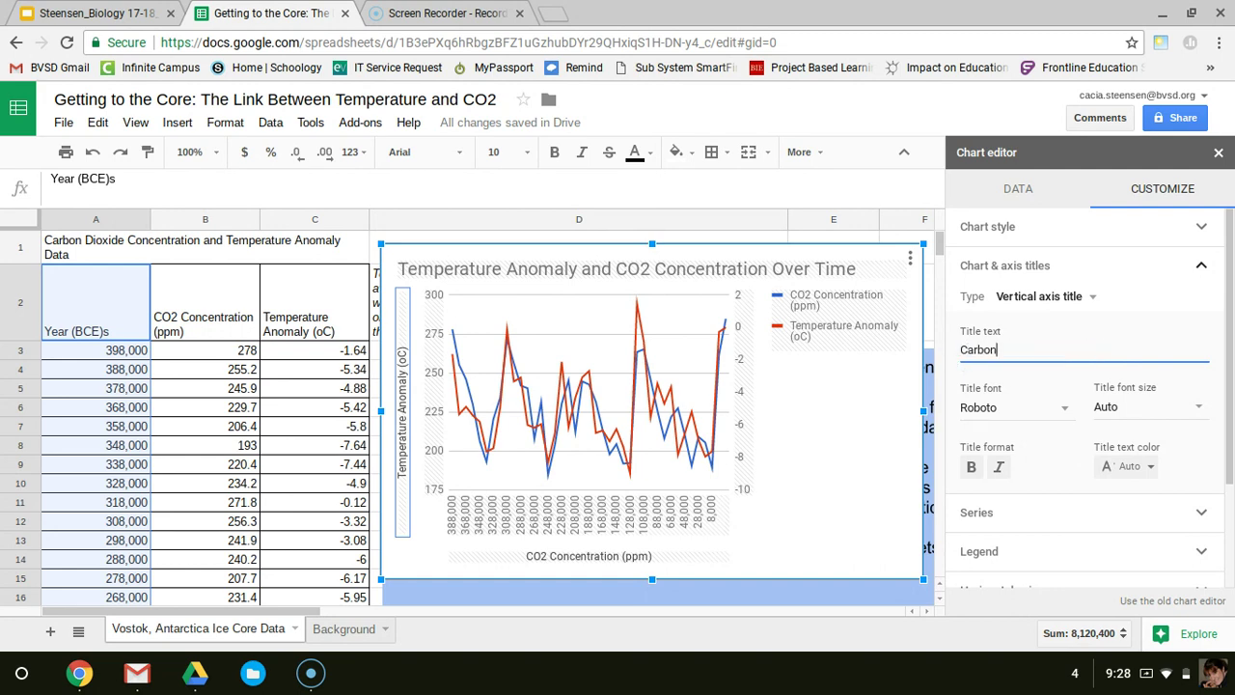
pyautogui.write(' Diocide Con')
pyautogui.write('centr')
pyautogui.press('BackSpace')
pyautogui.press('BackSpace')
pyautogui.press('BackSpace')
pyautogui.write('tr')
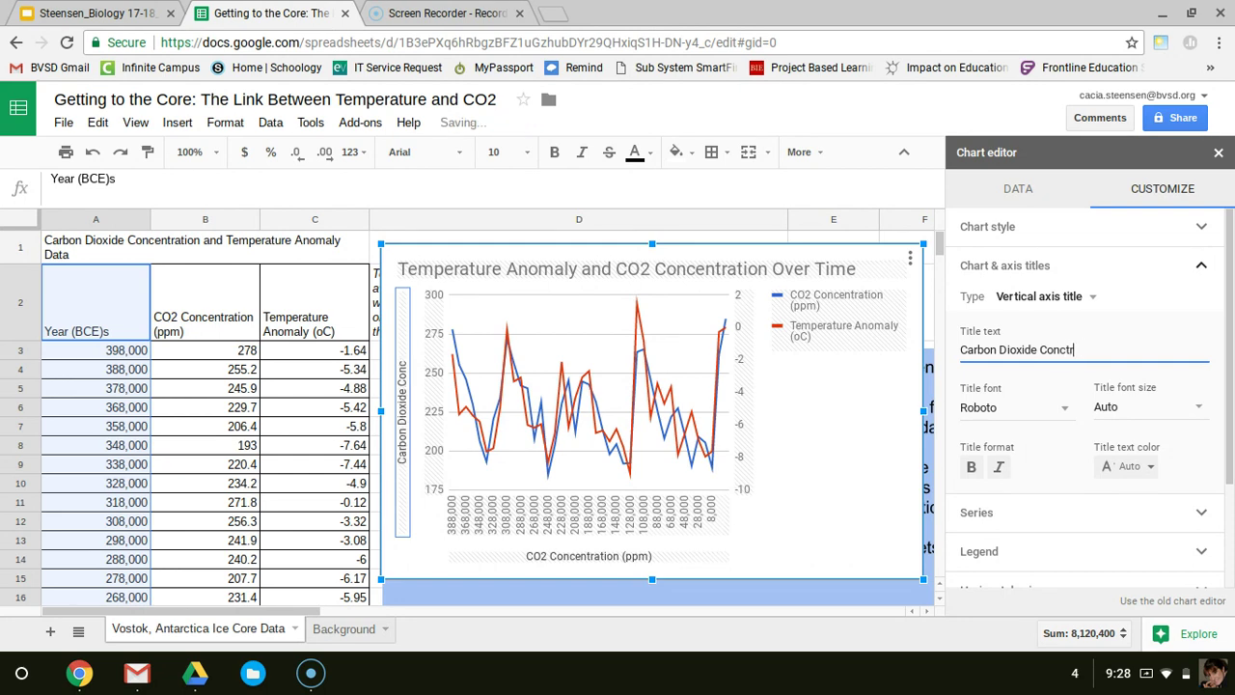
pyautogui.write('ation (ppm')
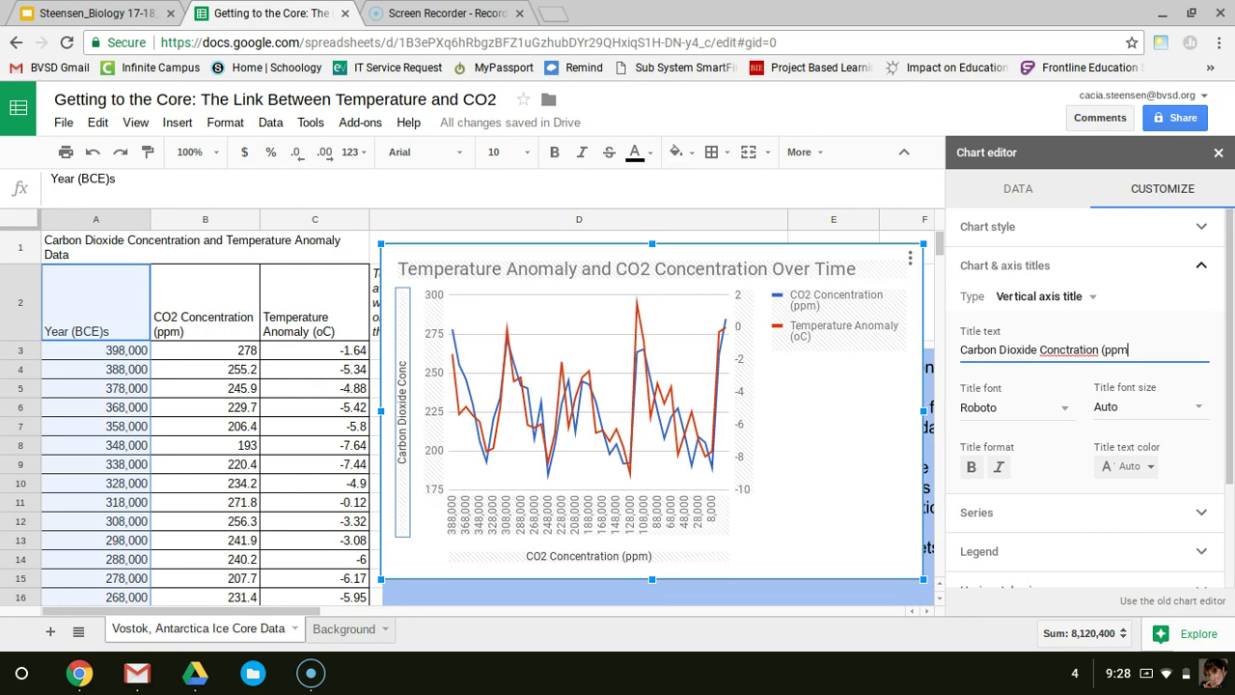
pyautogui.write(')')
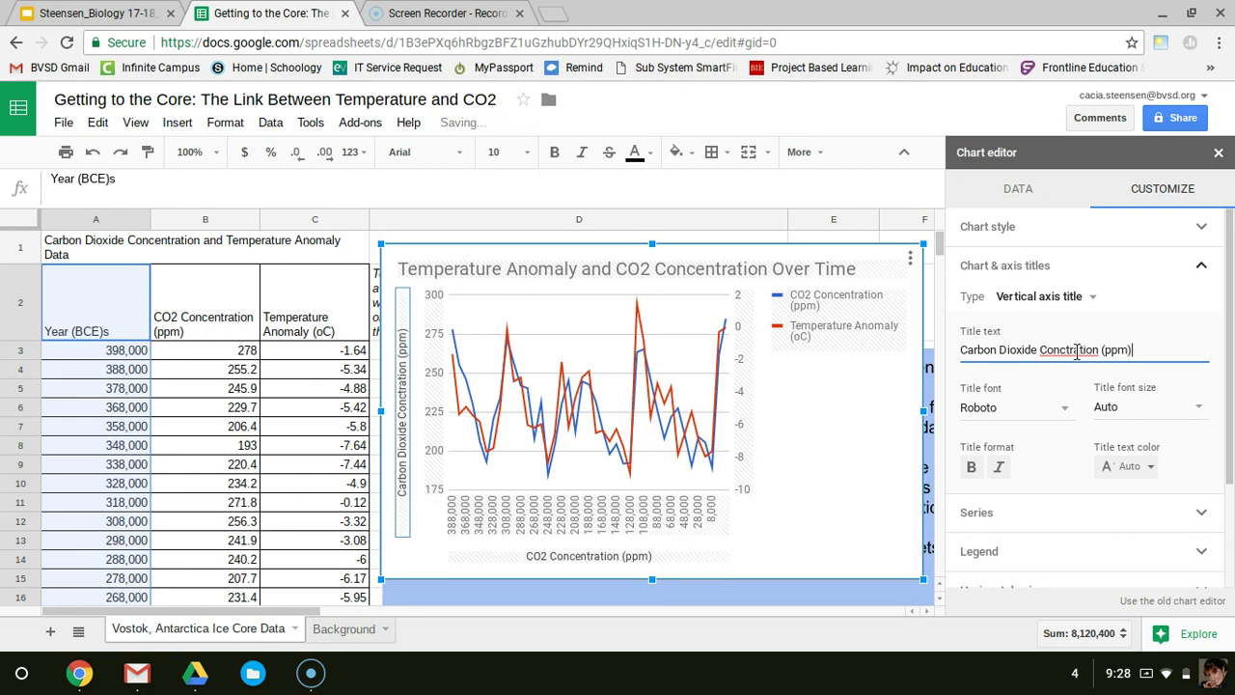
pyautogui.rightClick(1073, 352)
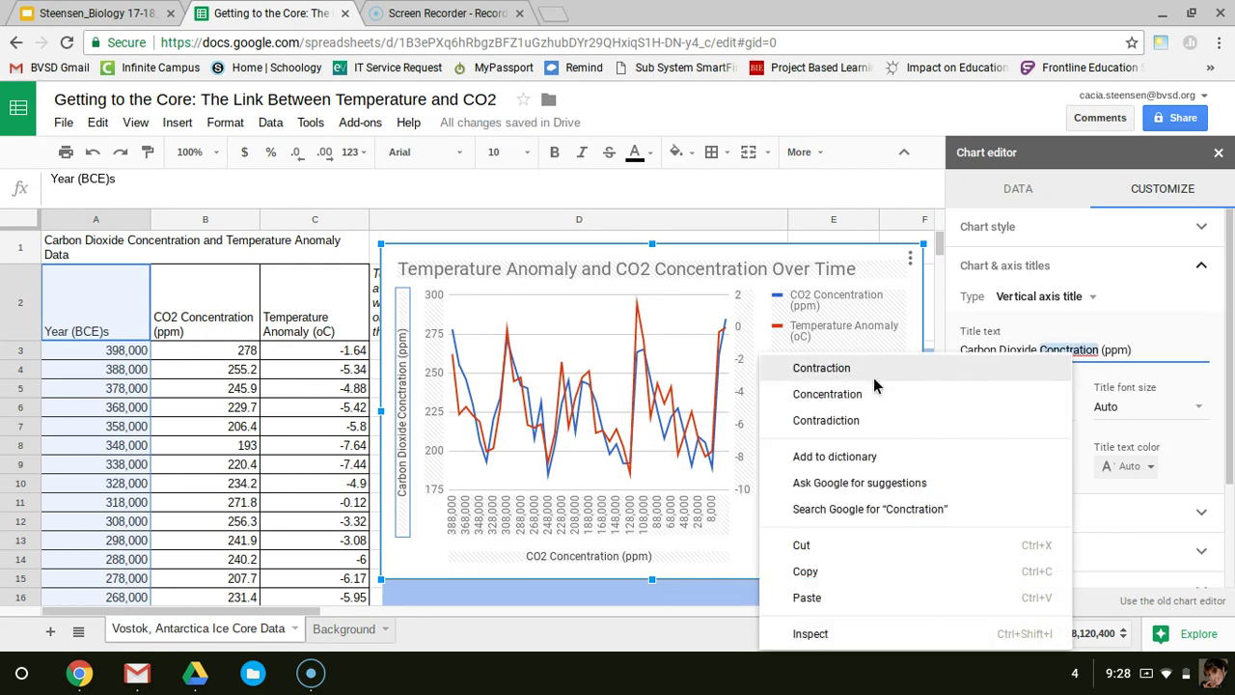
pyautogui.click(874, 390)
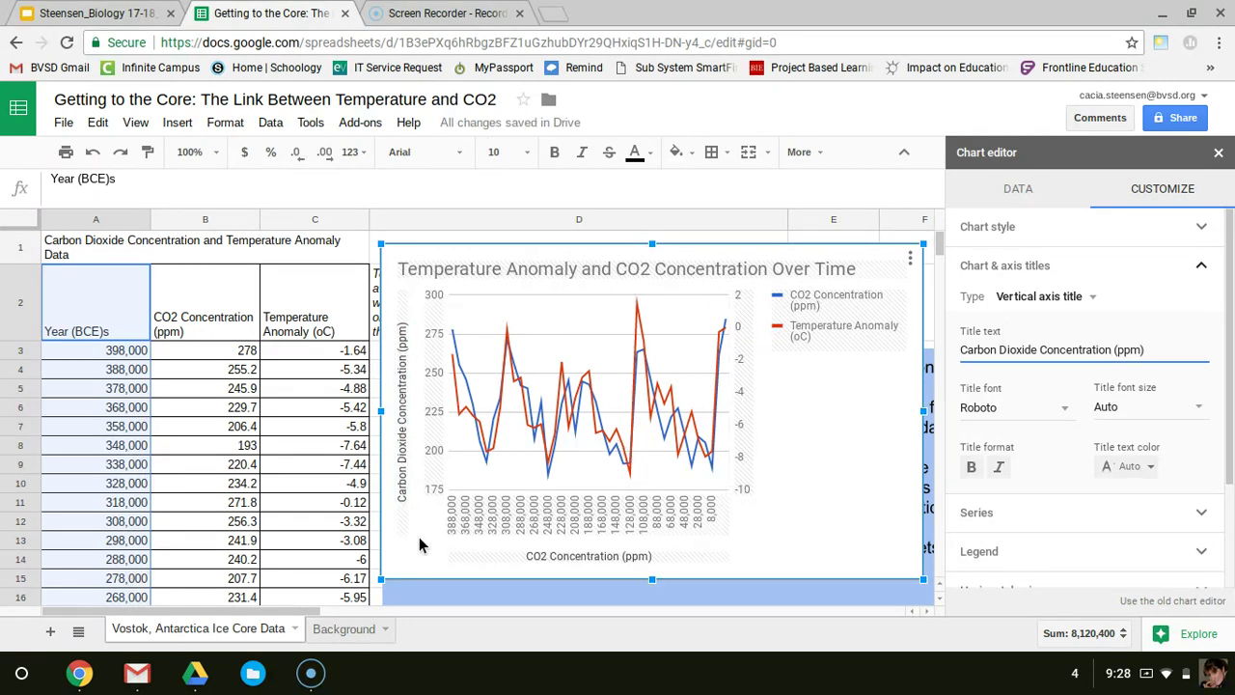
# Step: Add the right vertical axis title "Temperature Anomaly (oC)" to the chart
pyautogui.click(1040, 298)
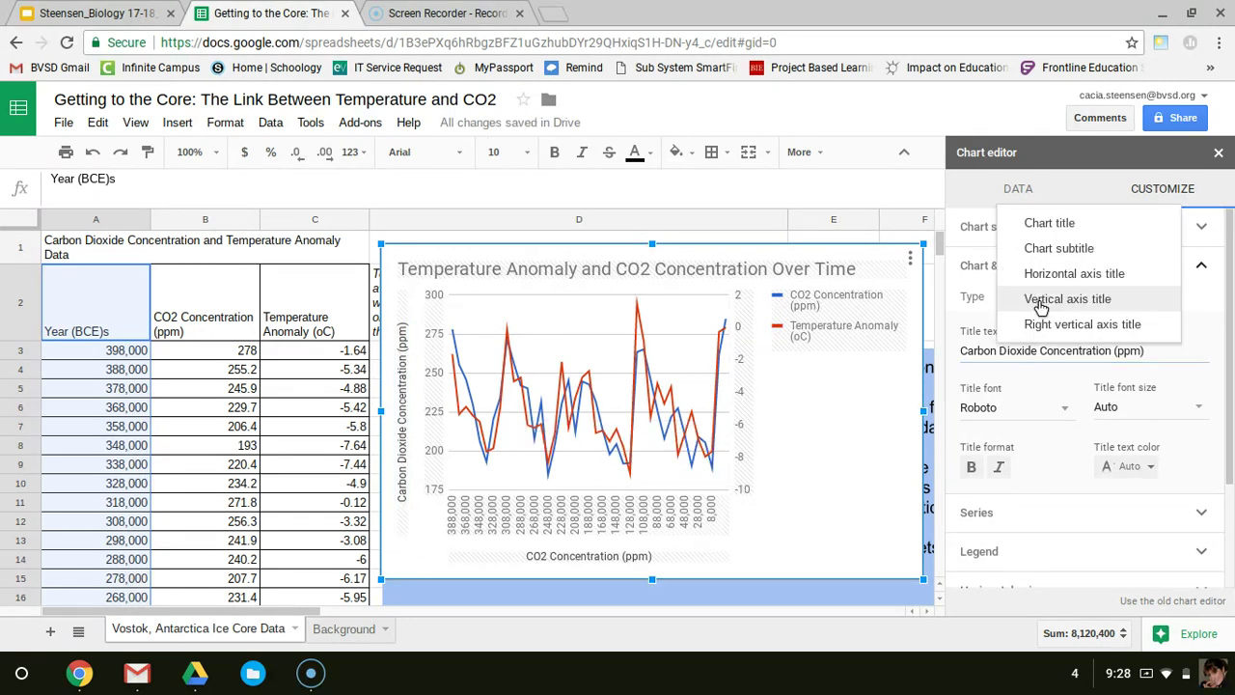
pyautogui.click(1089, 326)
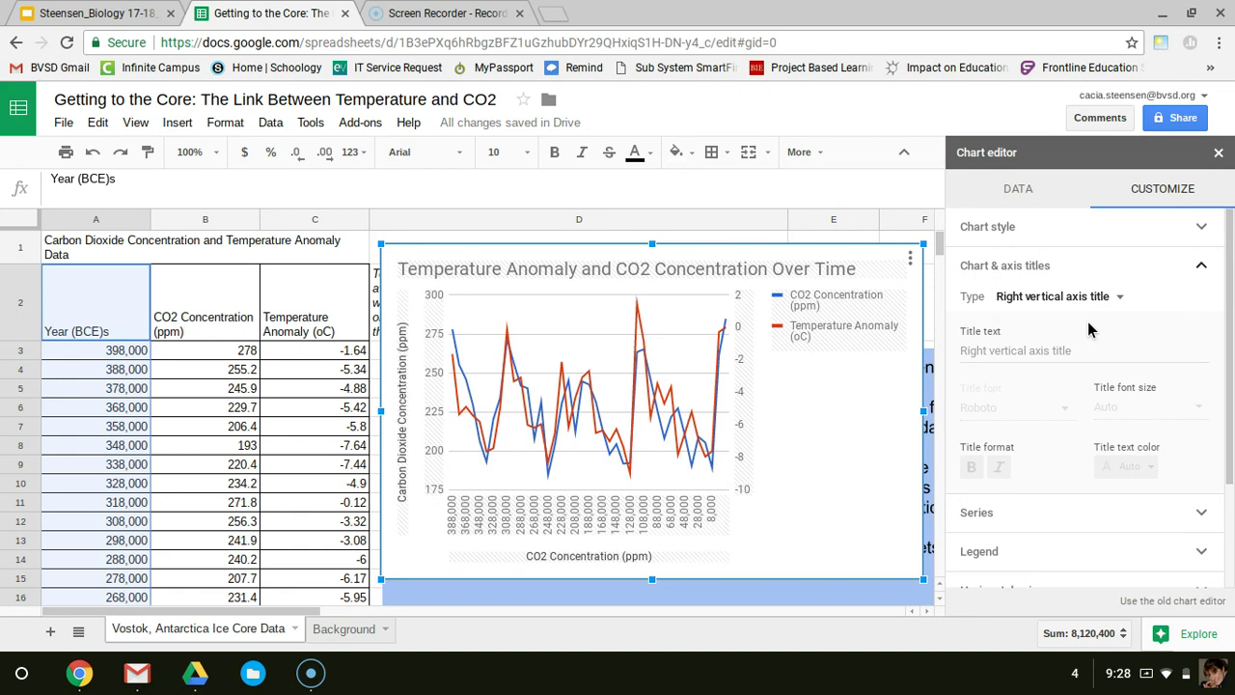
pyautogui.click(1009, 347)
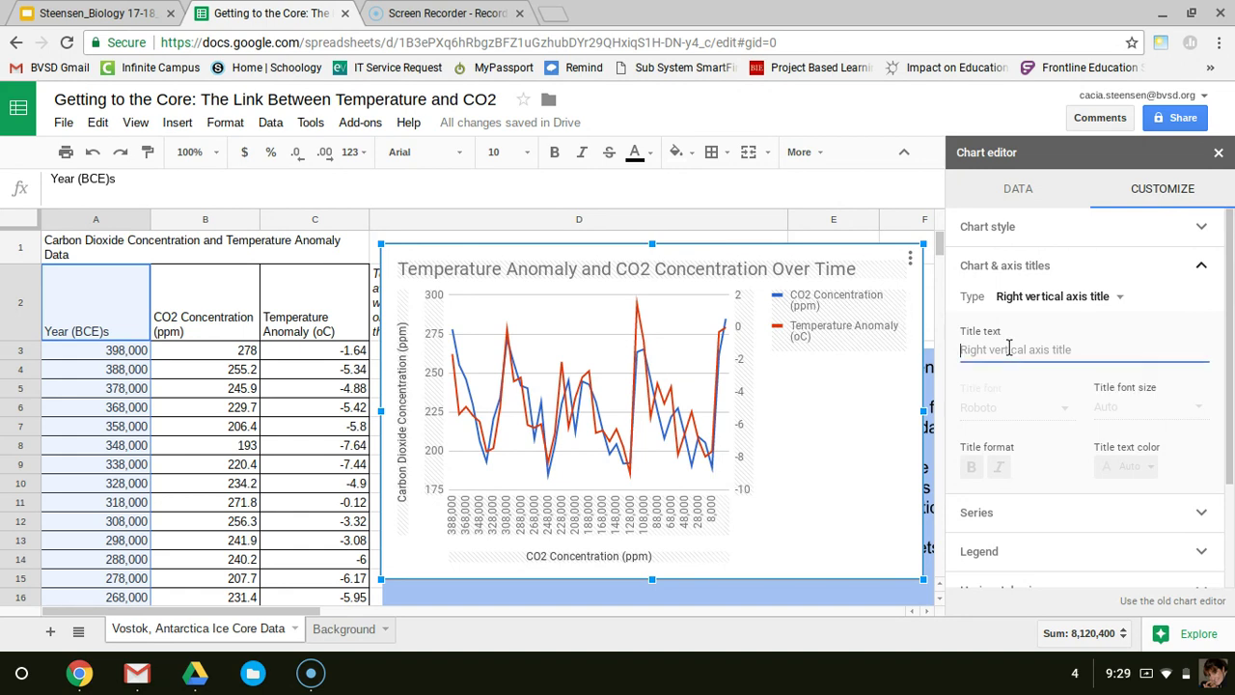
pyautogui.write('Temp')
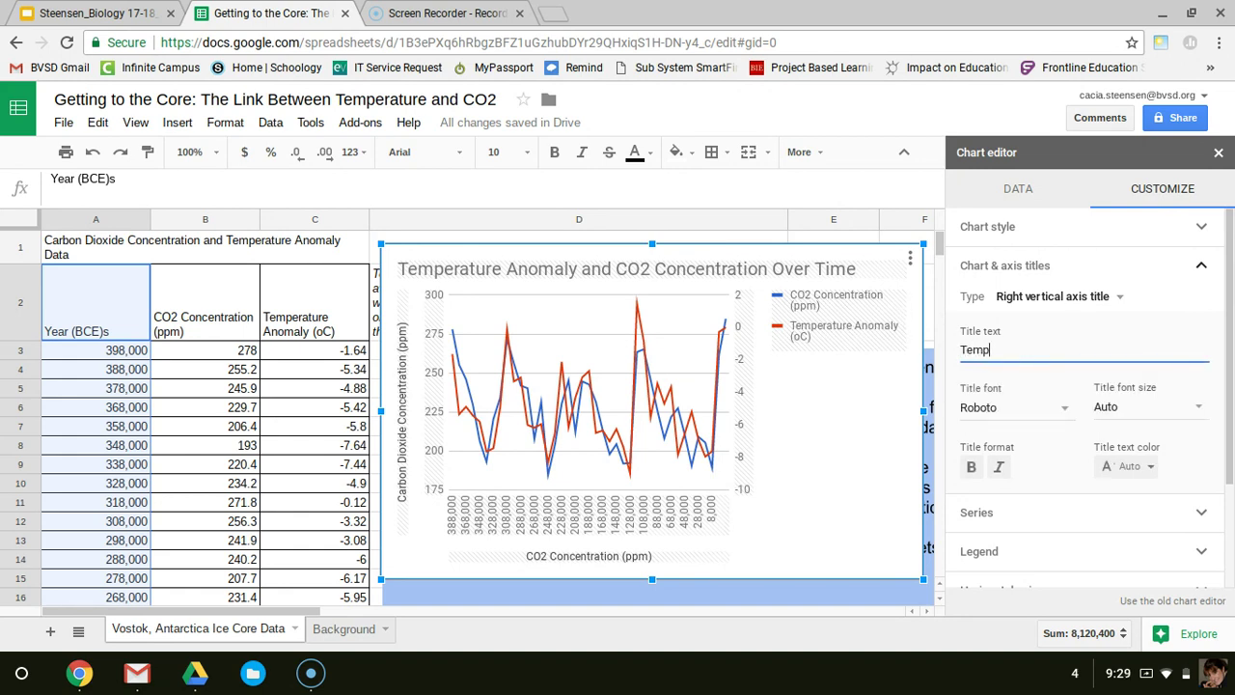
pyautogui.write('erature Anomaly (oC)')
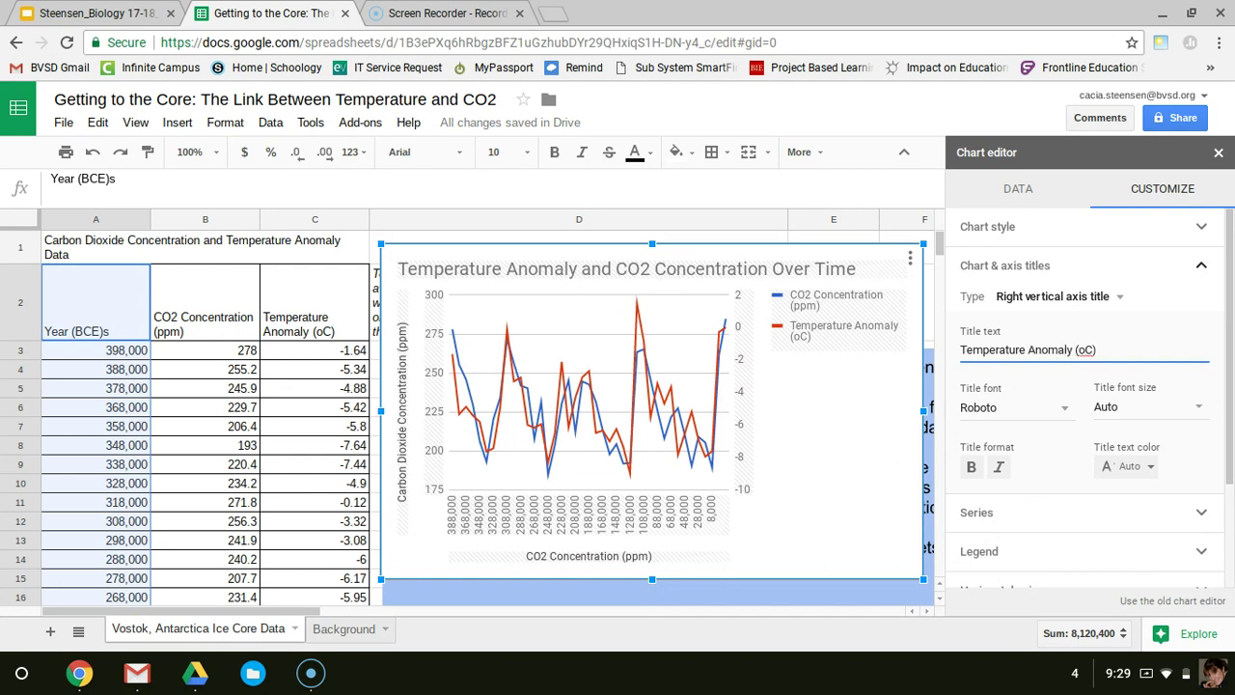